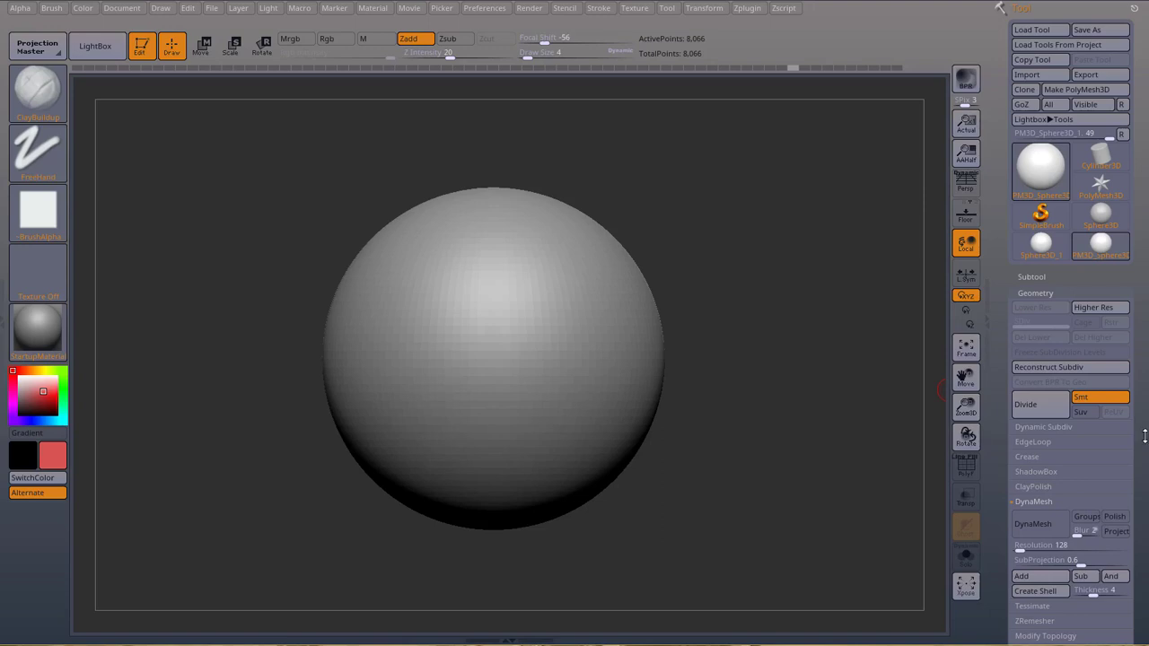
- Divide the sphere mesh three times to reach subdivision level 4, and open its Layers settings
{"action": "mouse_move", "coordinate": [1145, 435]}
{"action": "left_mouse_down"}
{"action": "mouse_move", "coordinate": [1141, 325]}
{"action": "mouse_move", "coordinate": [1142, 435]}
{"action": "left_mouse_up"}
{"action": "mouse_move", "coordinate": [1147, 364]}
{"action": "left_mouse_down"}
{"action": "mouse_move", "coordinate": [1128, 186]}
{"action": "mouse_move", "coordinate": [1135, 363]}
{"action": "left_mouse_up"}
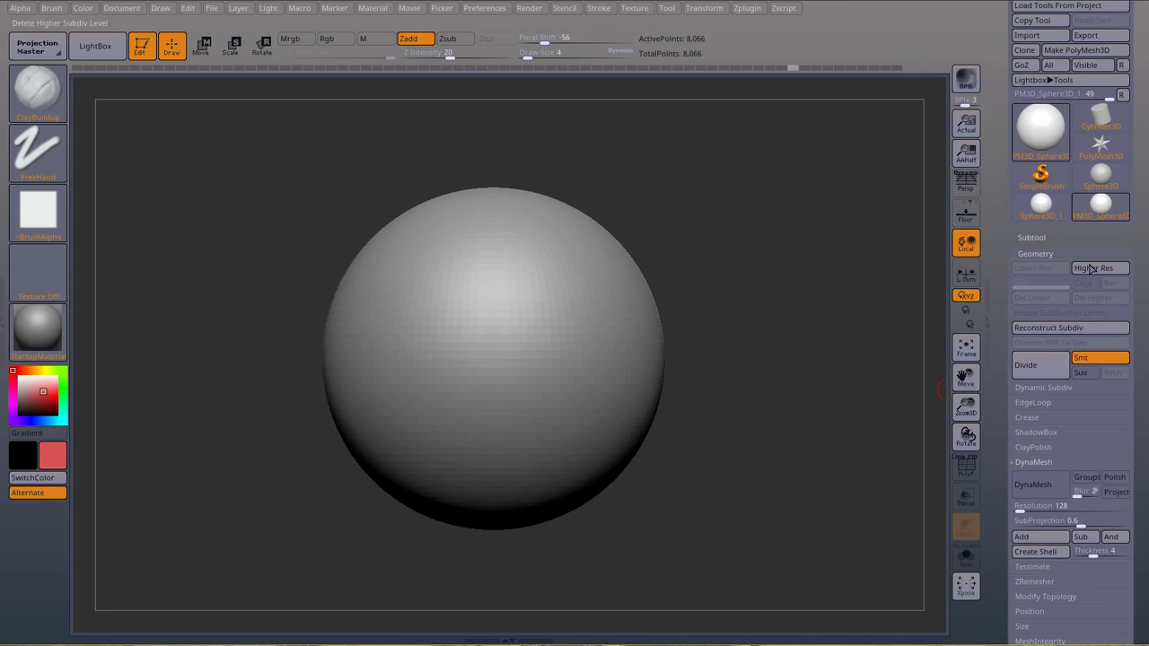
{"action": "left_click", "coordinate": [1034, 366]}
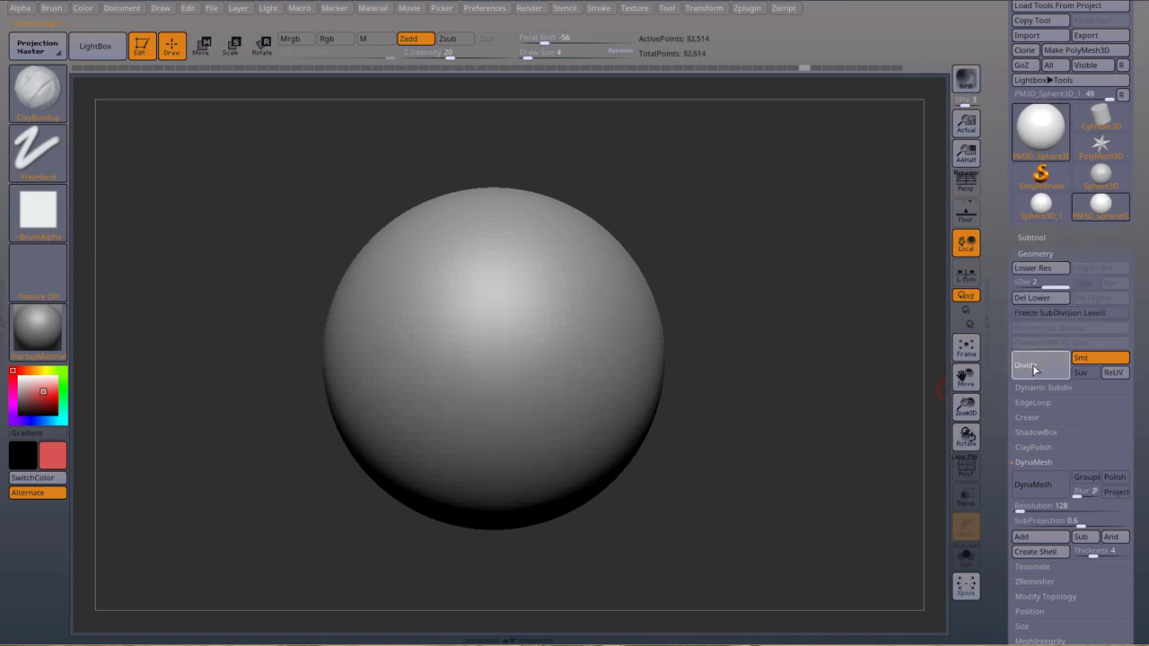
{"action": "left_click", "coordinate": [1035, 366]}
{"action": "left_click", "coordinate": [1035, 366]}
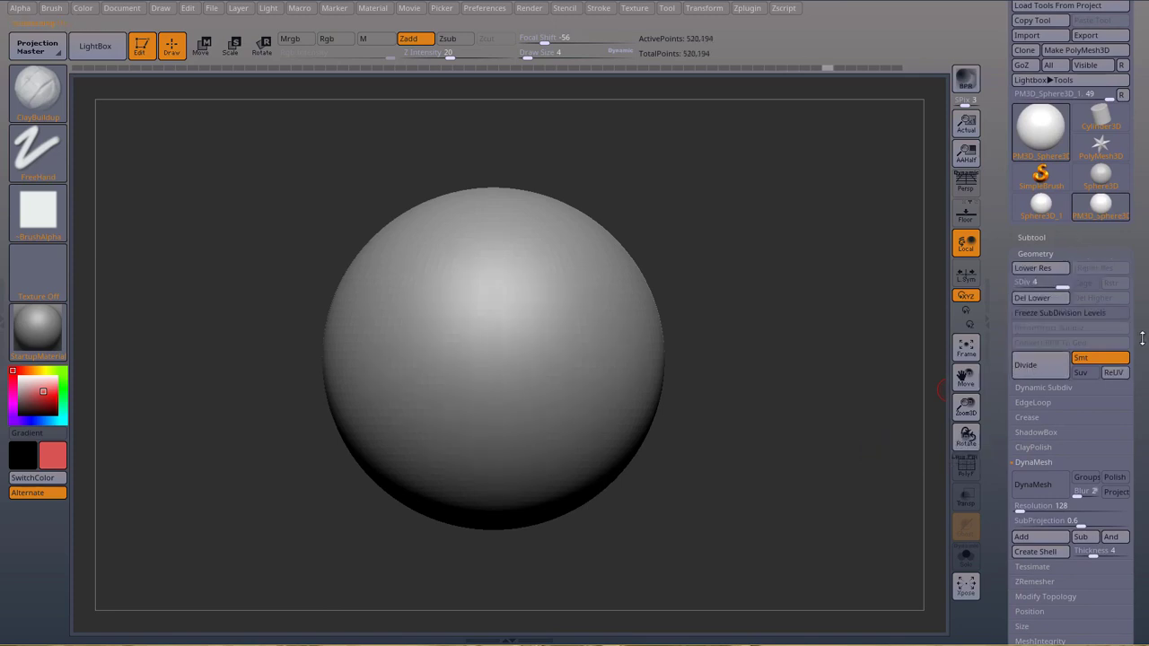
{"action": "left_click_drag", "start_coordinate": [1143, 338], "coordinate": [1140, 212]}
{"action": "left_click", "coordinate": [1034, 217]}
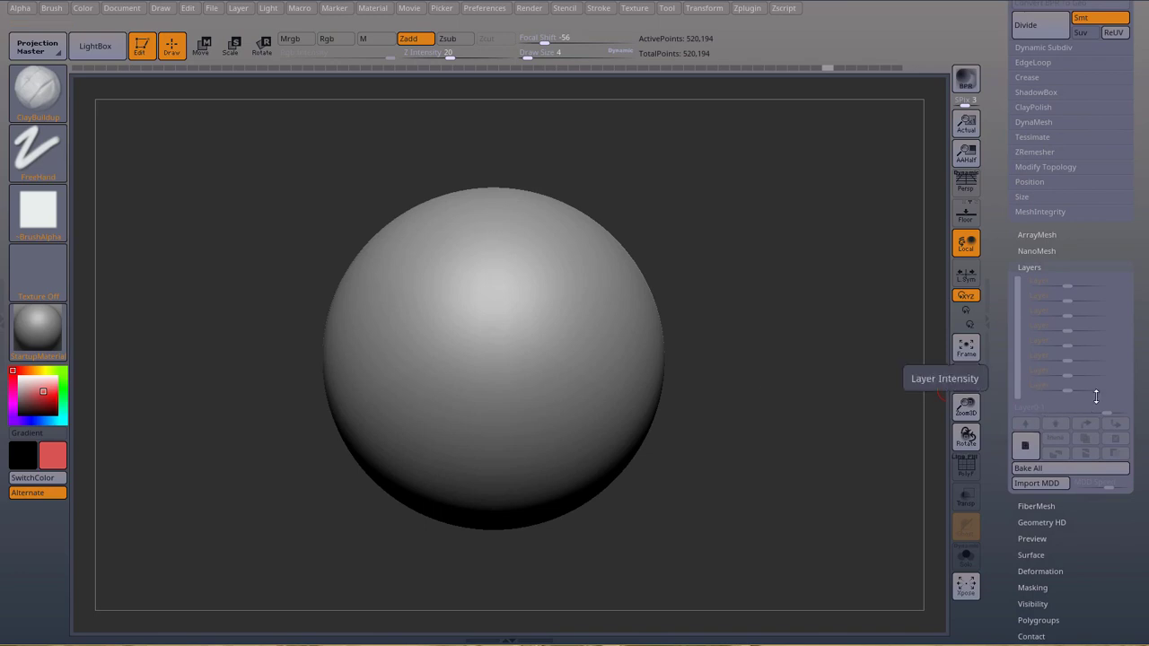
- Try to add a new layer with the sphere lowered to subdivision level 3
{"action": "left_click_drag", "start_coordinate": [1145, 423], "coordinate": [1147, 536]}
{"action": "left_click_drag", "start_coordinate": [1064, 155], "coordinate": [1046, 155]}
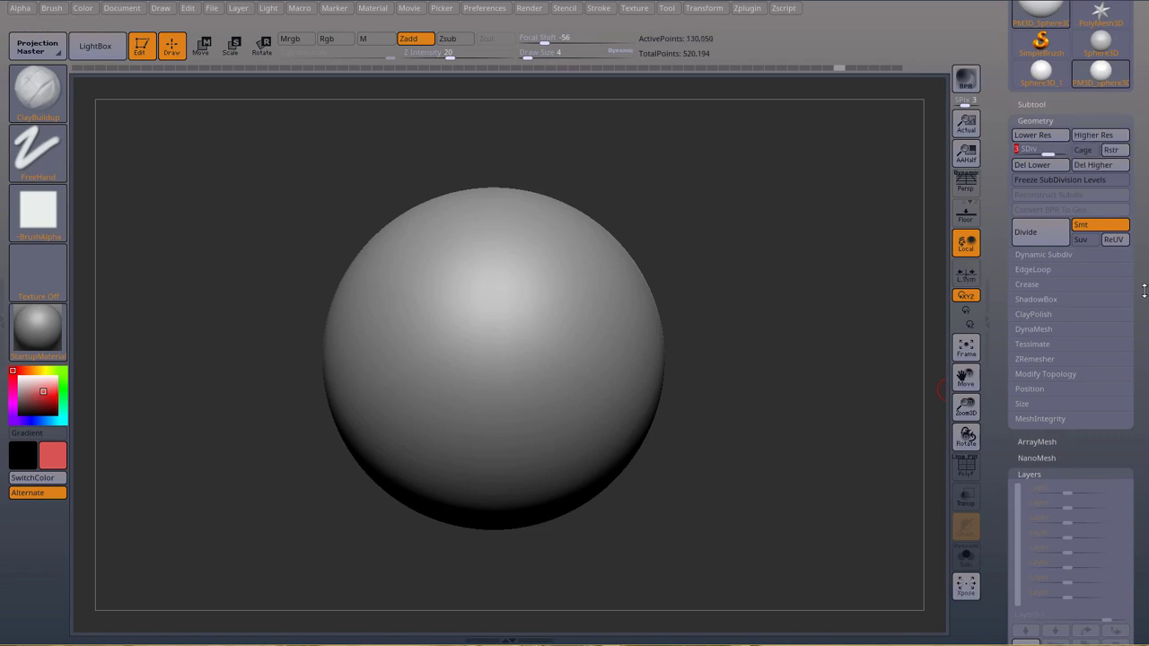
{"action": "left_click_drag", "start_coordinate": [1145, 289], "coordinate": [1140, 229]}
{"action": "left_click", "coordinate": [1028, 556]}
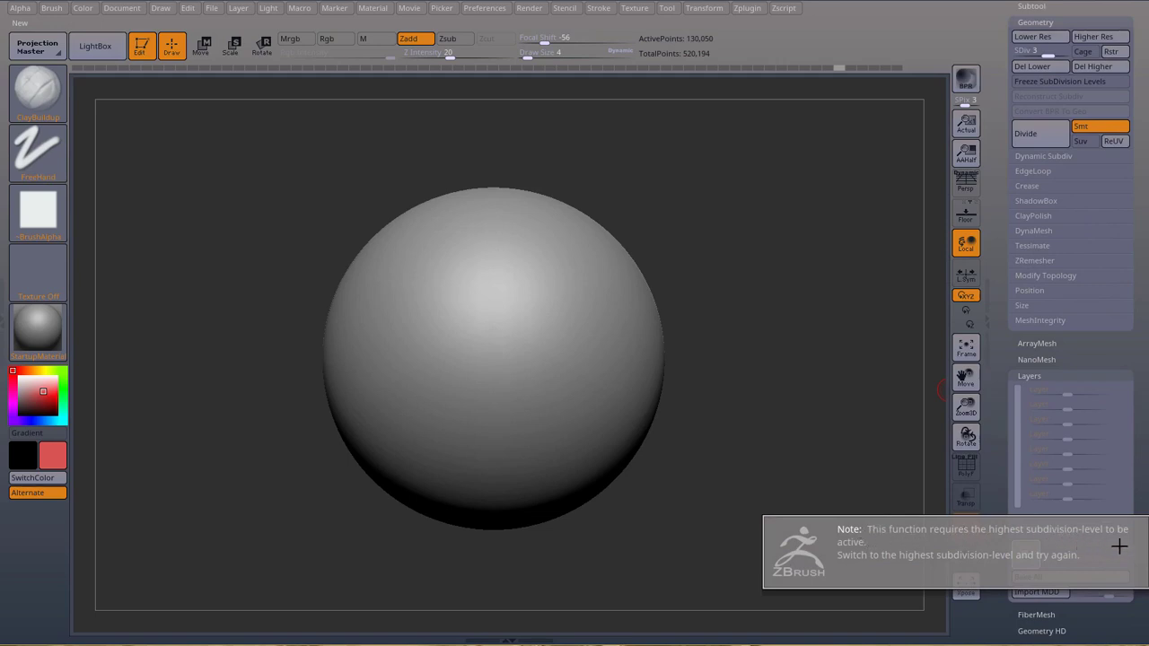
- Add a new layer at subdivision level 4 and sculpt "S4" on the upper front of the sphere
{"action": "left_click_drag", "start_coordinate": [1140, 455], "coordinate": [1135, 530]}
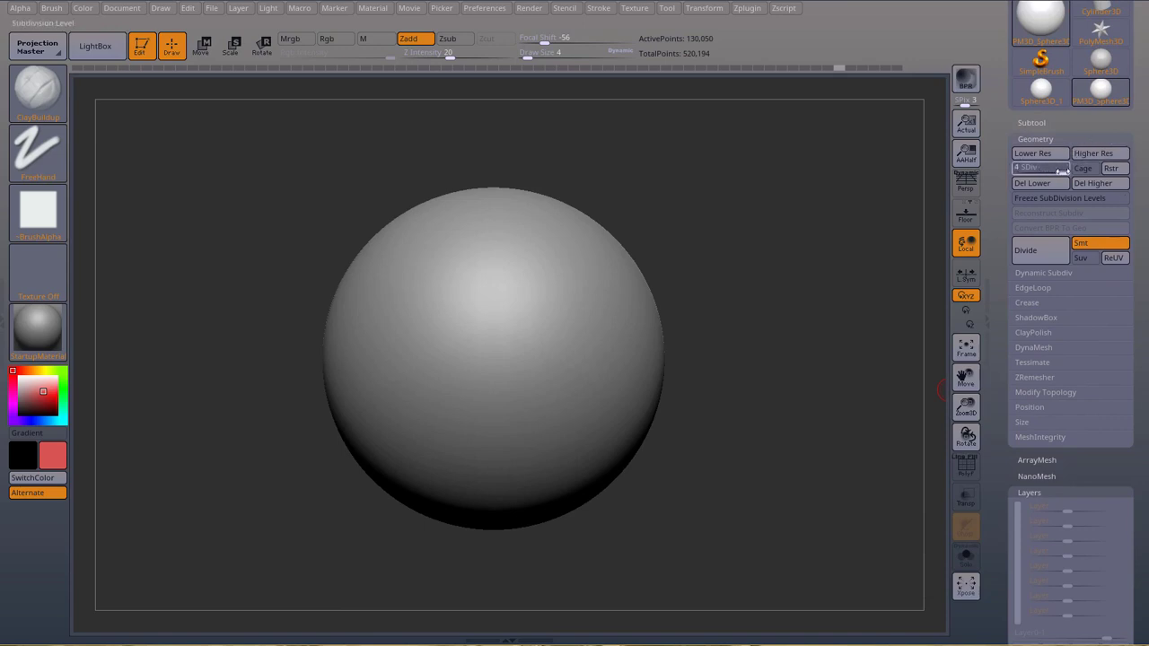
{"action": "left_click_drag", "start_coordinate": [1063, 170], "coordinate": [1072, 170]}
{"action": "left_click_drag", "start_coordinate": [1139, 257], "coordinate": [1136, 178]}
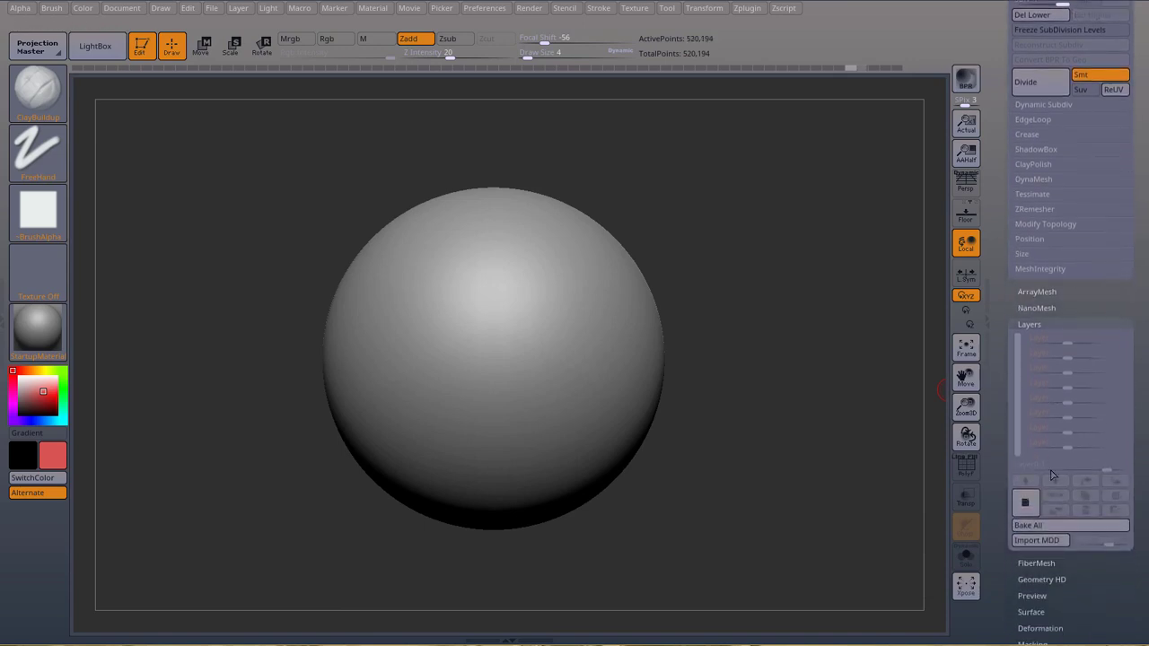
{"action": "left_click", "coordinate": [1025, 502]}
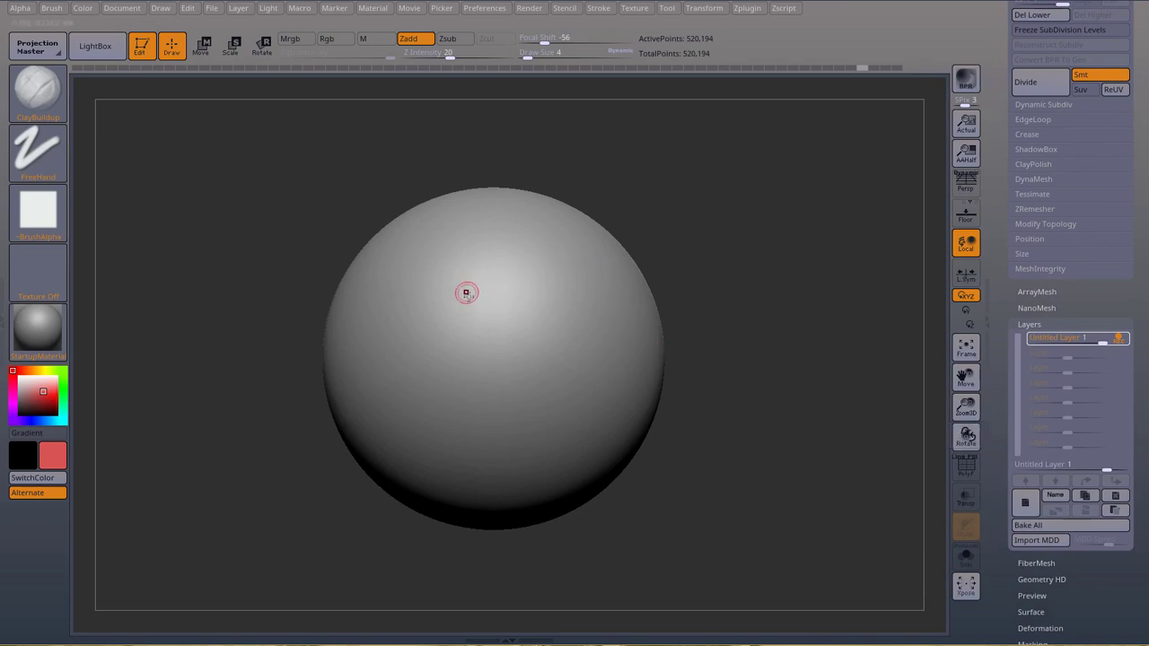
{"action": "left_click_drag", "start_coordinate": [484, 271], "coordinate": [440, 310]}
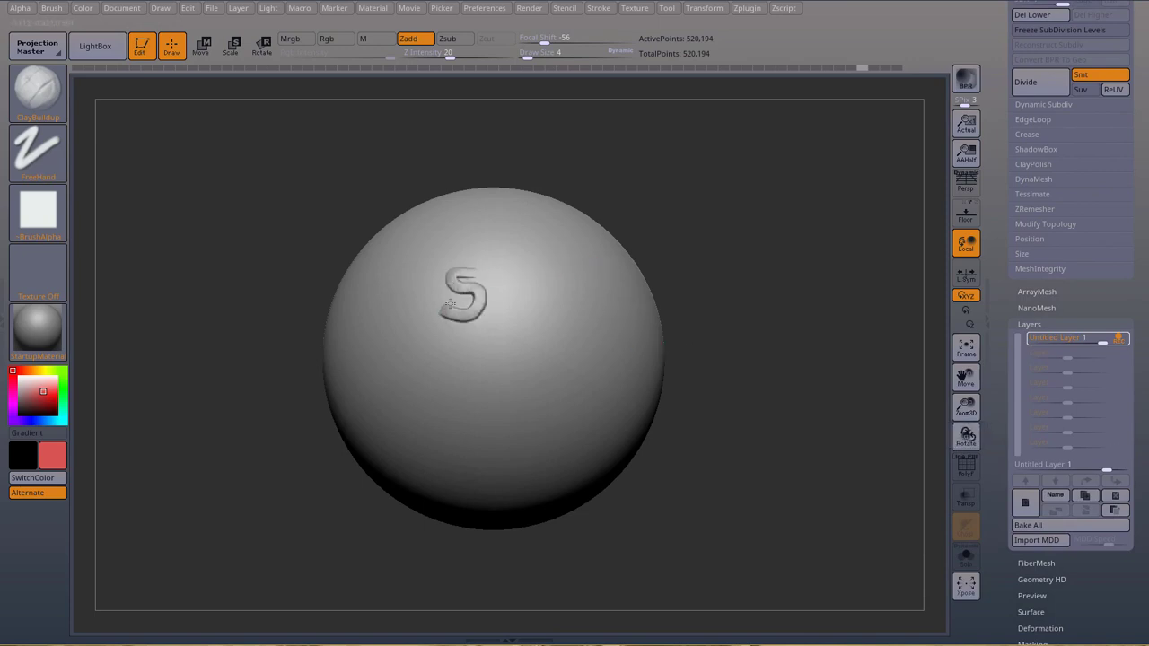
{"action": "mouse_move", "coordinate": [500, 260]}
{"action": "left_mouse_down"}
{"action": "mouse_move", "coordinate": [519, 276]}
{"action": "mouse_move", "coordinate": [523, 327]}
{"action": "left_mouse_up"}
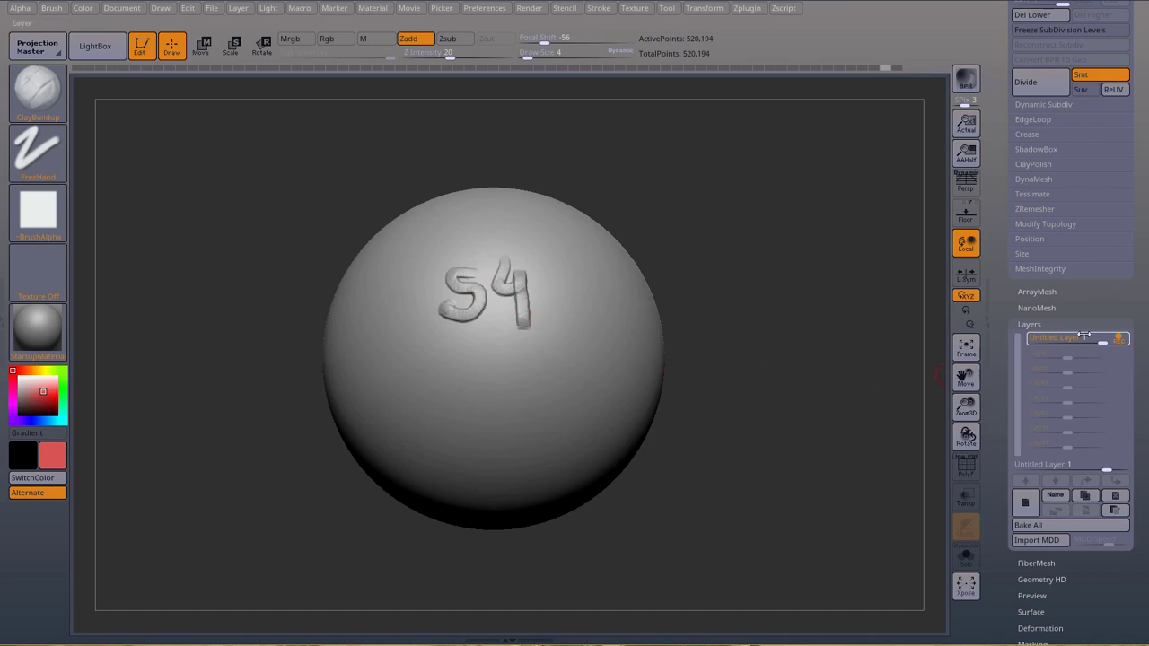
- Lower the sphere to subdivision level 3 and sculpt "S3" beneath the "S4" lettering
{"action": "scroll", "coordinate": [1145, 291], "scroll_direction": "up", "scroll_amount": 5}
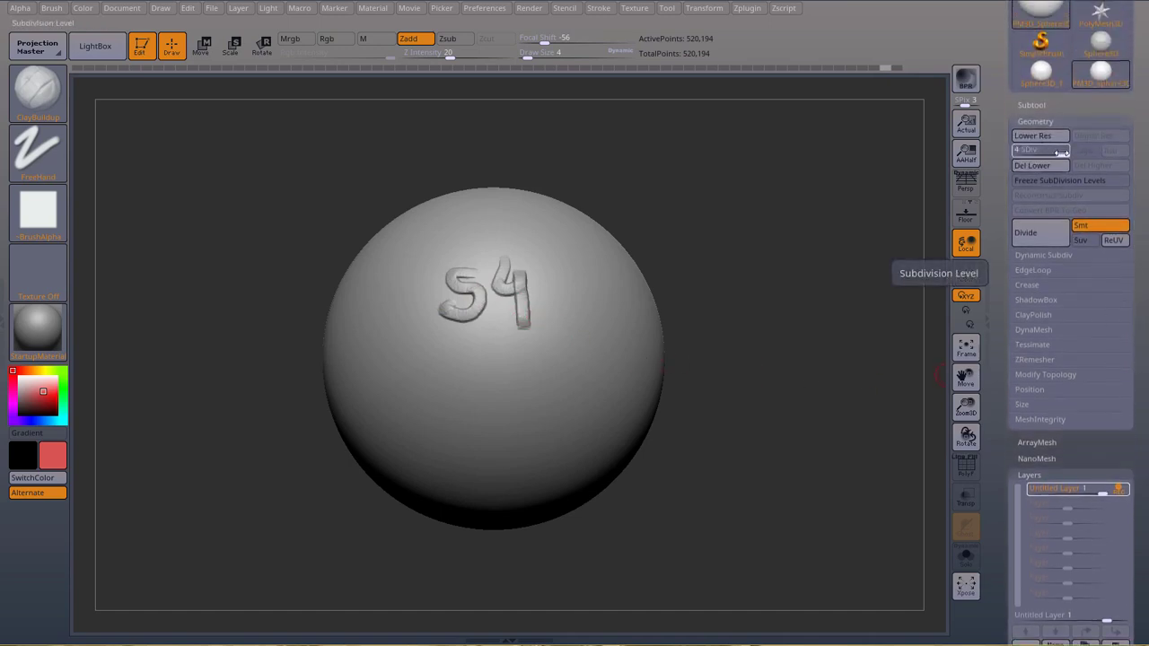
{"action": "left_click_drag", "start_coordinate": [1052, 155], "coordinate": [1046, 154]}
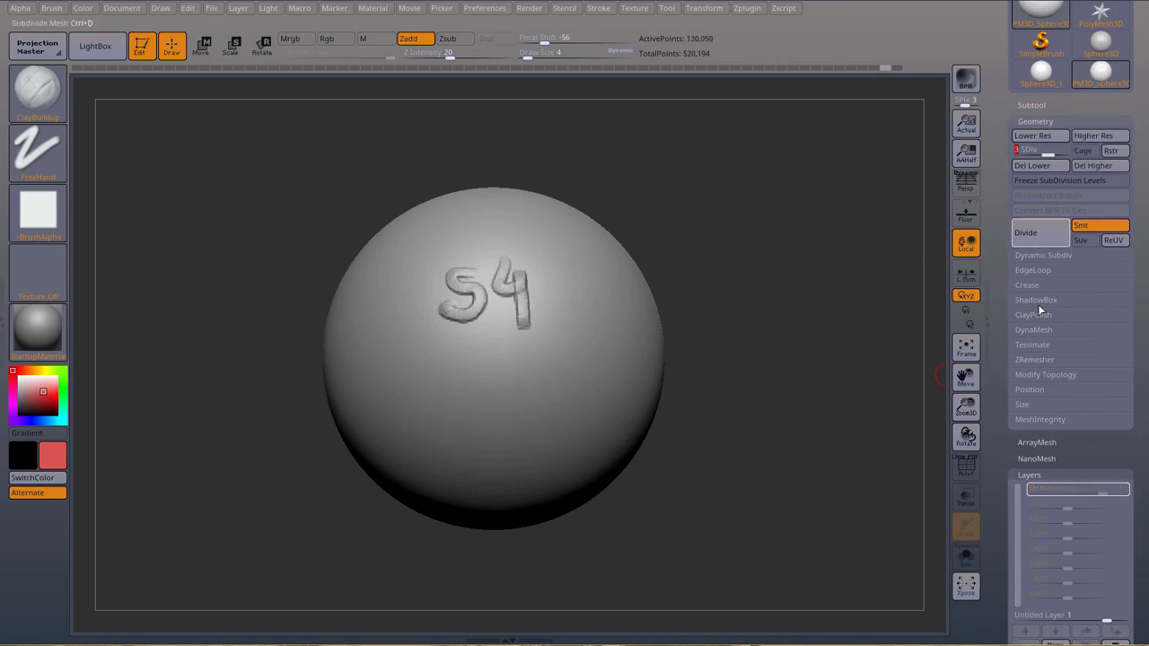
{"action": "scroll", "coordinate": [1102, 437], "scroll_direction": "down", "scroll_amount": 2}
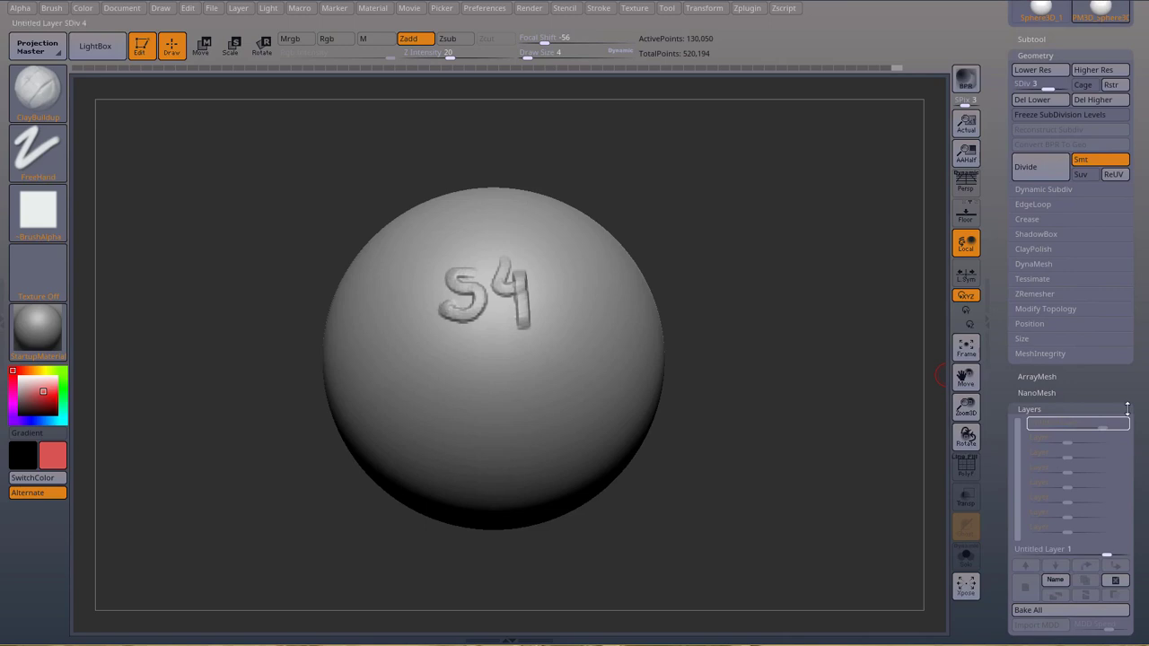
{"action": "scroll", "coordinate": [1142, 405], "scroll_direction": "up", "scroll_amount": 2}
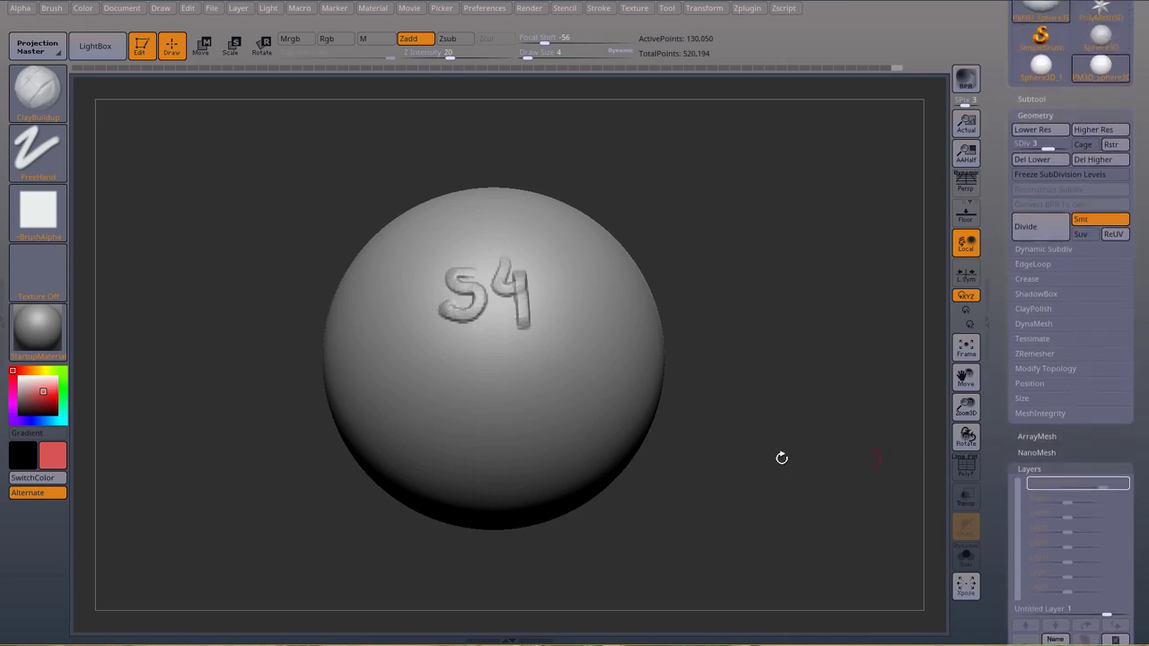
{"action": "mouse_move", "coordinate": [481, 355]}
{"action": "left_mouse_down"}
{"action": "mouse_move", "coordinate": [470, 352]}
{"action": "mouse_move", "coordinate": [453, 395]}
{"action": "left_mouse_up"}
{"action": "mouse_move", "coordinate": [508, 360]}
{"action": "left_mouse_down"}
{"action": "mouse_move", "coordinate": [535, 375]}
{"action": "mouse_move", "coordinate": [508, 397]}
{"action": "left_mouse_up"}
- Return the sphere to subdivision level 4 and stop recording on the layer
{"action": "scroll", "coordinate": [1138, 312], "scroll_direction": "down", "scroll_amount": 1}
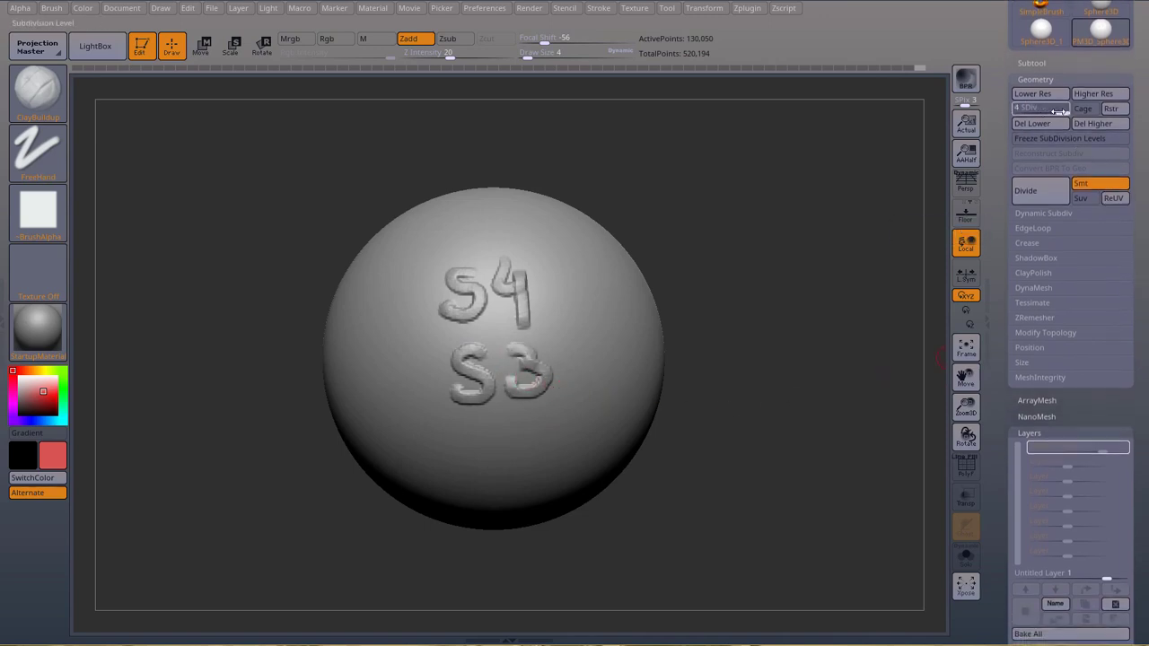
{"action": "left_click_drag", "start_coordinate": [1052, 111], "coordinate": [1063, 111]}
{"action": "left_click_drag", "start_coordinate": [1138, 415], "coordinate": [1137, 362]}
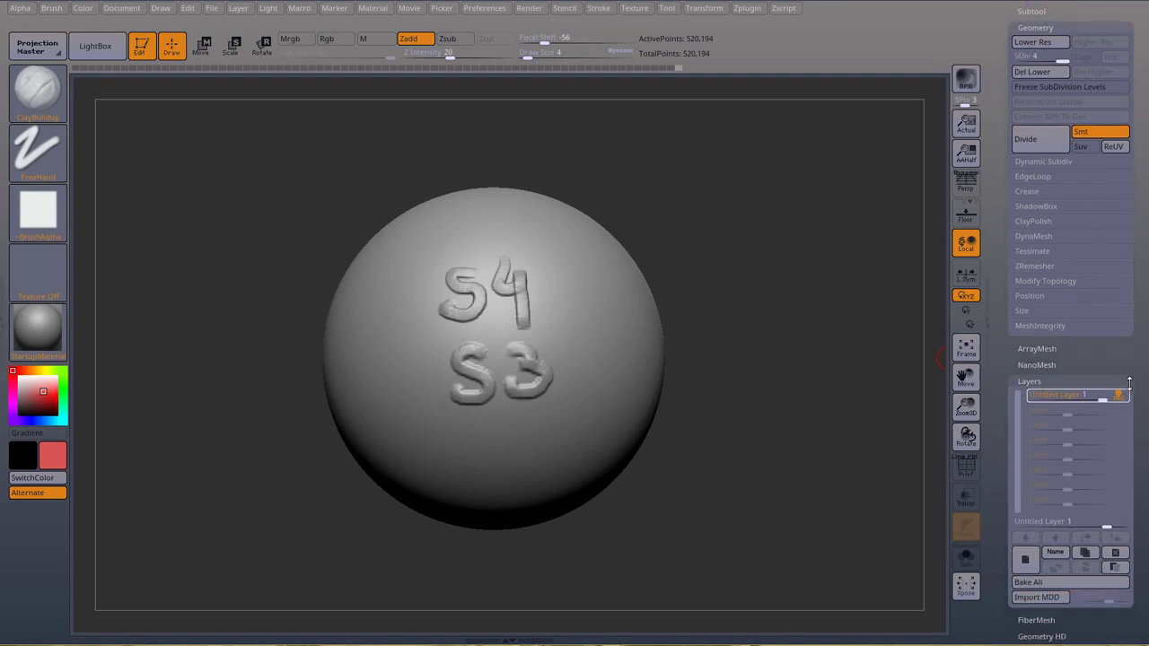
{"action": "mouse_move", "coordinate": [1103, 398]}
{"action": "left_mouse_down"}
{"action": "mouse_move", "coordinate": [1052, 397]}
{"action": "mouse_move", "coordinate": [1107, 400]}
{"action": "left_mouse_up"}
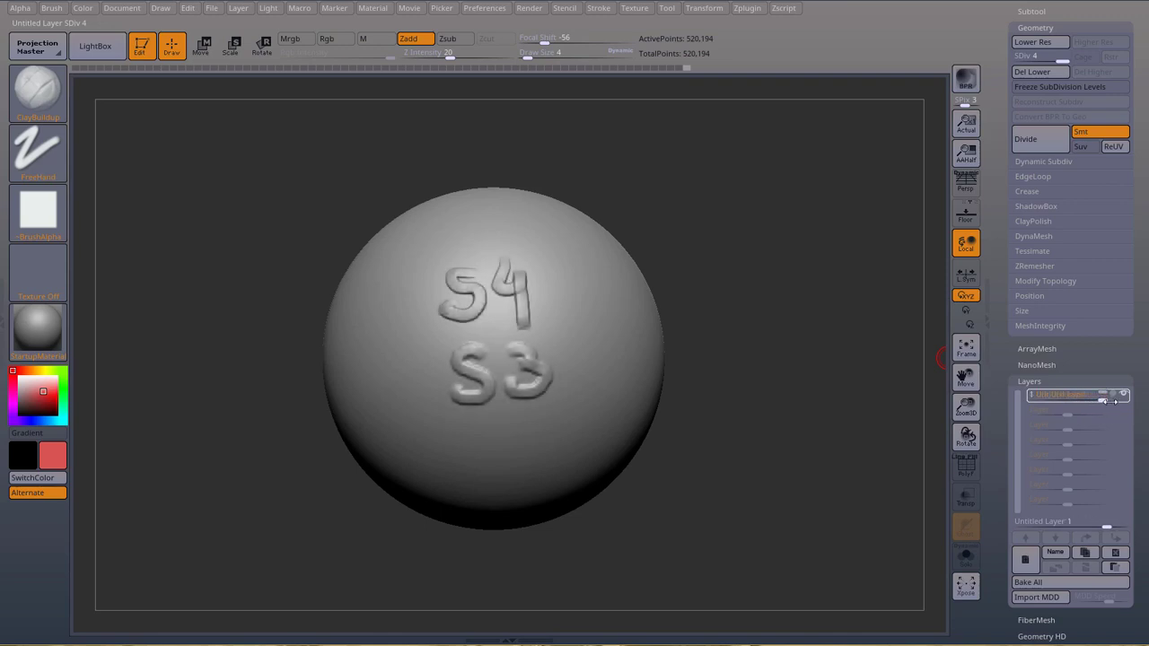
- Lower the sphere to subdivision level 3 and reduce the layer's intensity to 0
{"action": "scroll", "coordinate": [1078, 269], "scroll_direction": "up", "scroll_amount": 1}
{"action": "left_click", "coordinate": [1052, 111]}
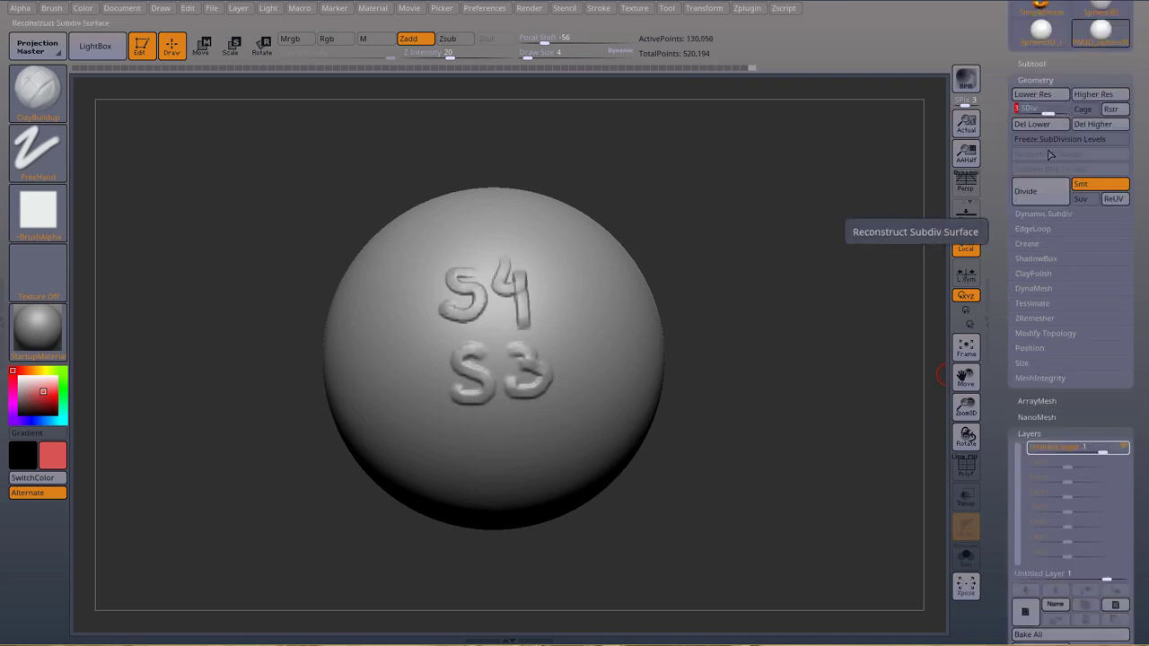
{"action": "mouse_move", "coordinate": [1117, 447]}
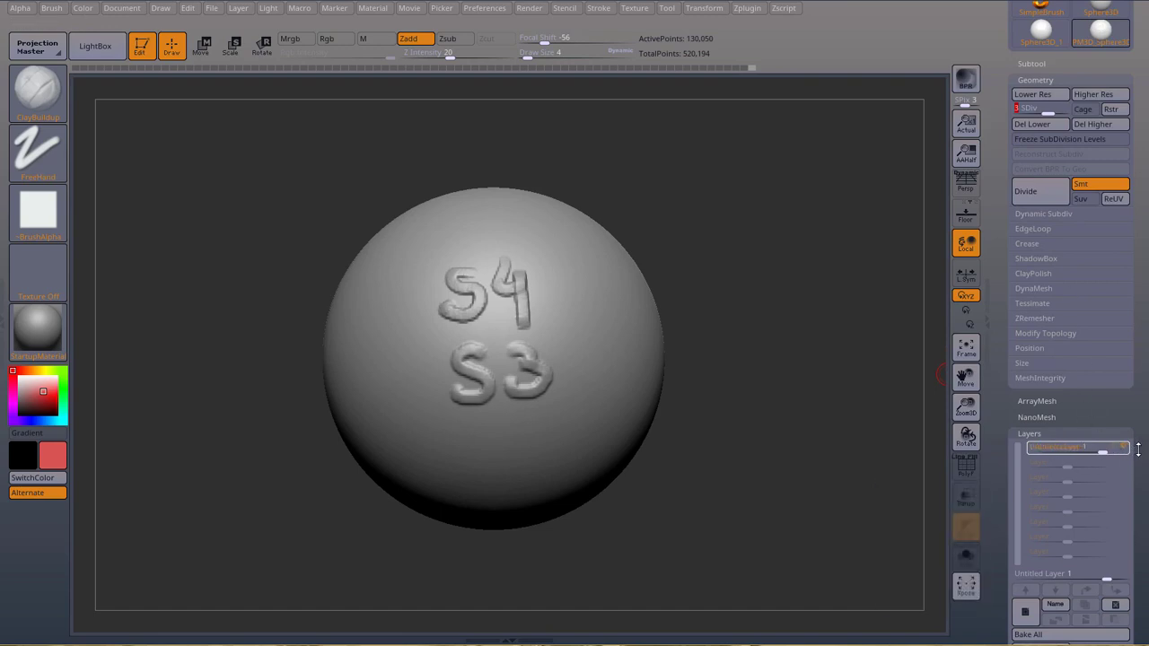
{"action": "scroll", "coordinate": [1126, 444], "scroll_direction": "down", "scroll_amount": 1}
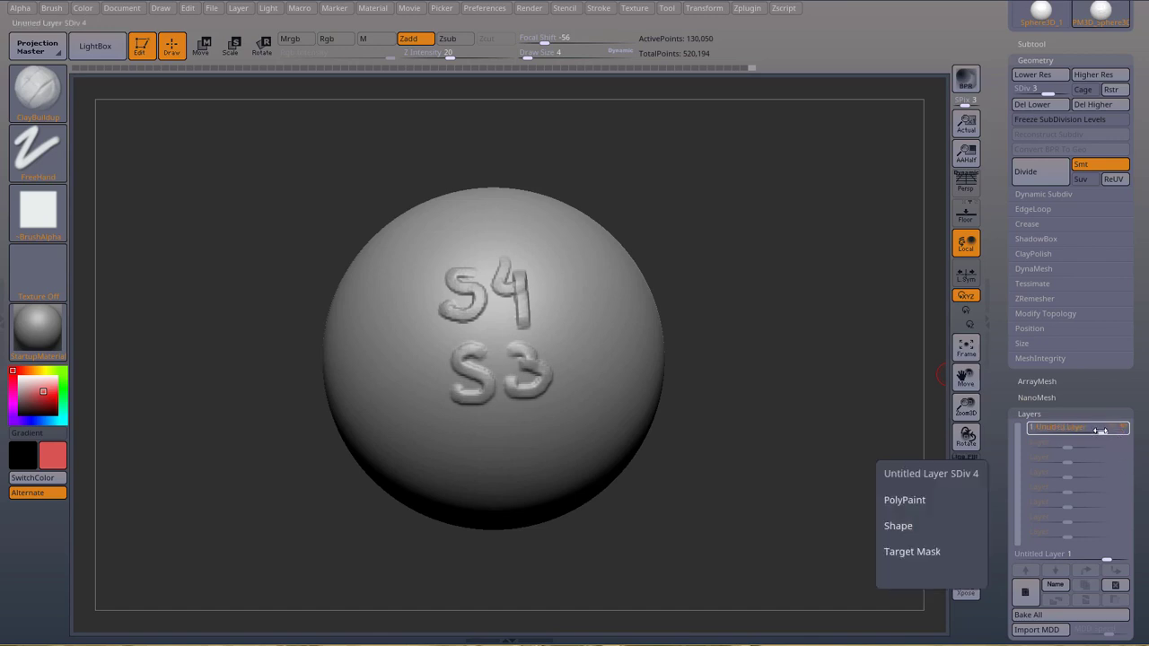
{"action": "left_click_drag", "start_coordinate": [1100, 431], "coordinate": [1080, 430]}
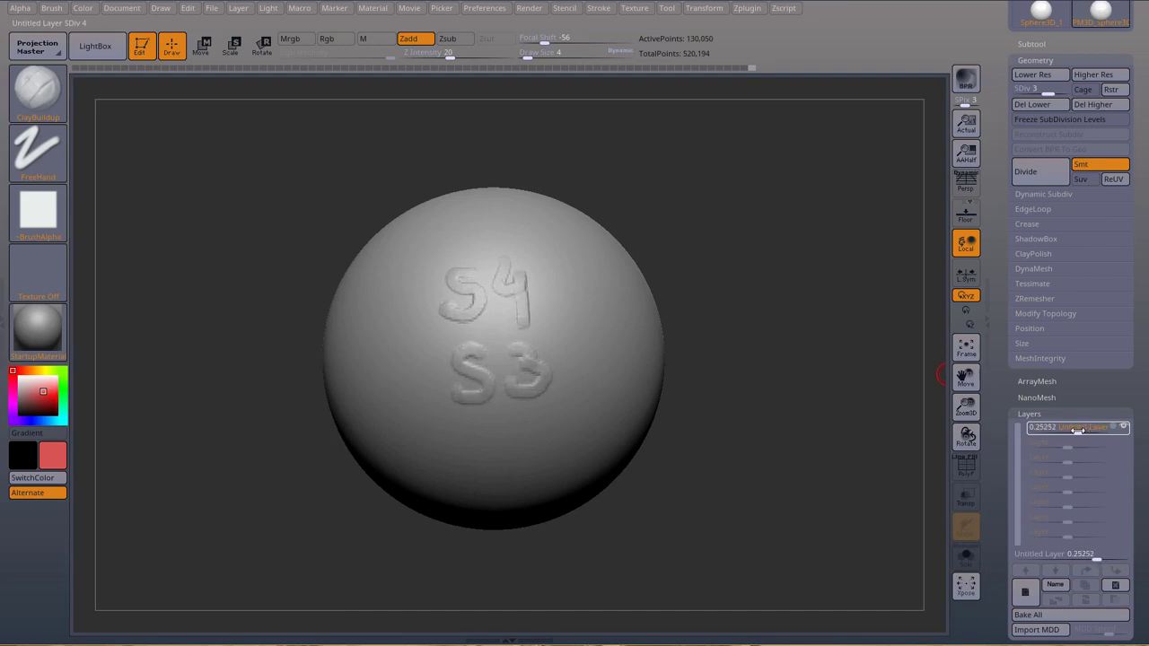
{"action": "mouse_move", "coordinate": [1072, 432]}
{"action": "left_mouse_down"}
{"action": "mouse_move", "coordinate": [1044, 432]}
{"action": "mouse_move", "coordinate": [1067, 432]}
{"action": "left_mouse_up"}
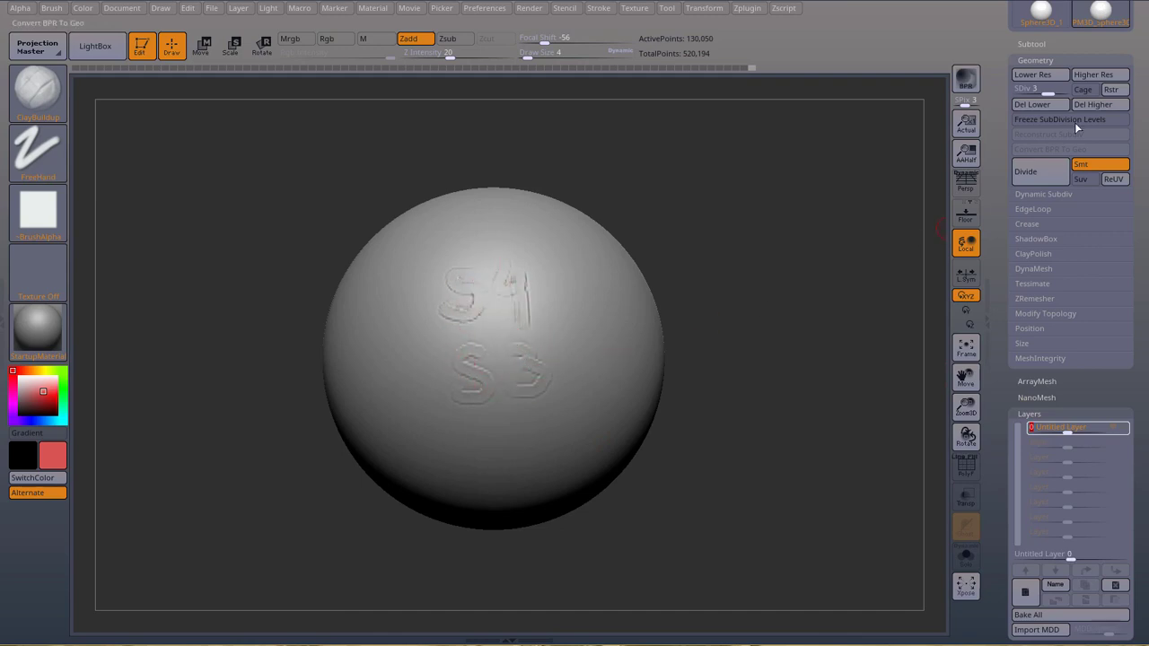
- Raise the sphere to subdivision level 4 and restore the layer's intensity to 1
{"action": "left_click_drag", "start_coordinate": [1048, 94], "coordinate": [1064, 94]}
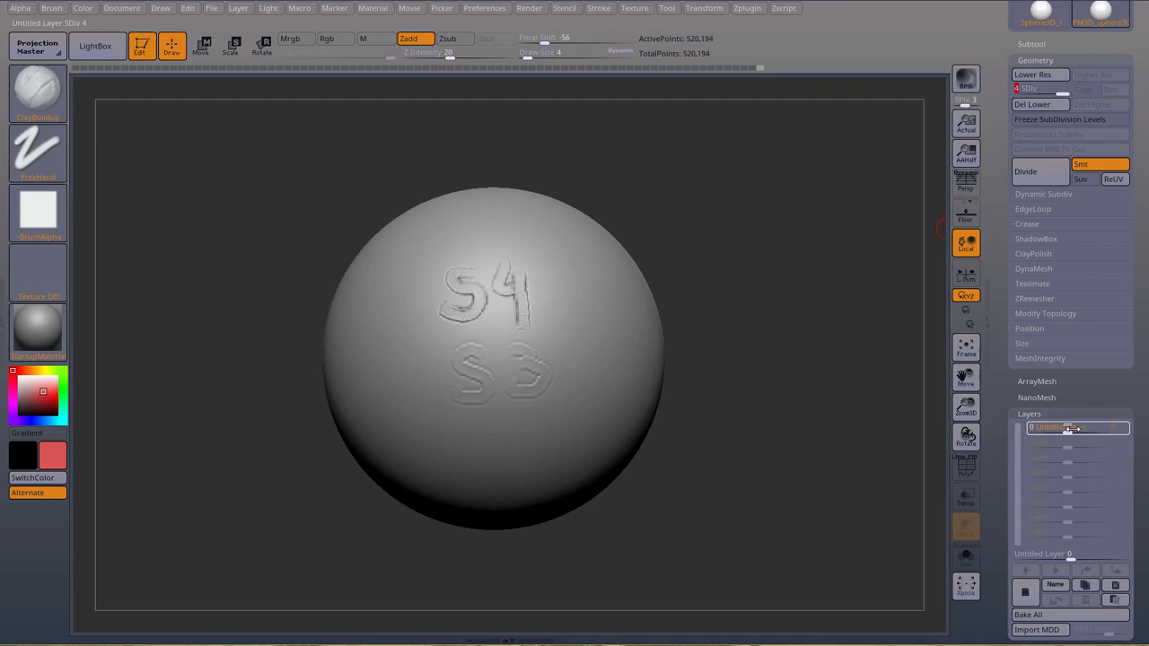
{"action": "mouse_move", "coordinate": [1068, 430]}
{"action": "left_mouse_down"}
{"action": "mouse_move", "coordinate": [1118, 430]}
{"action": "mouse_move", "coordinate": [1043, 432]}
{"action": "mouse_move", "coordinate": [1066, 432]}
{"action": "left_mouse_up"}
{"action": "left_click_drag", "start_coordinate": [1066, 431], "coordinate": [1113, 431]}
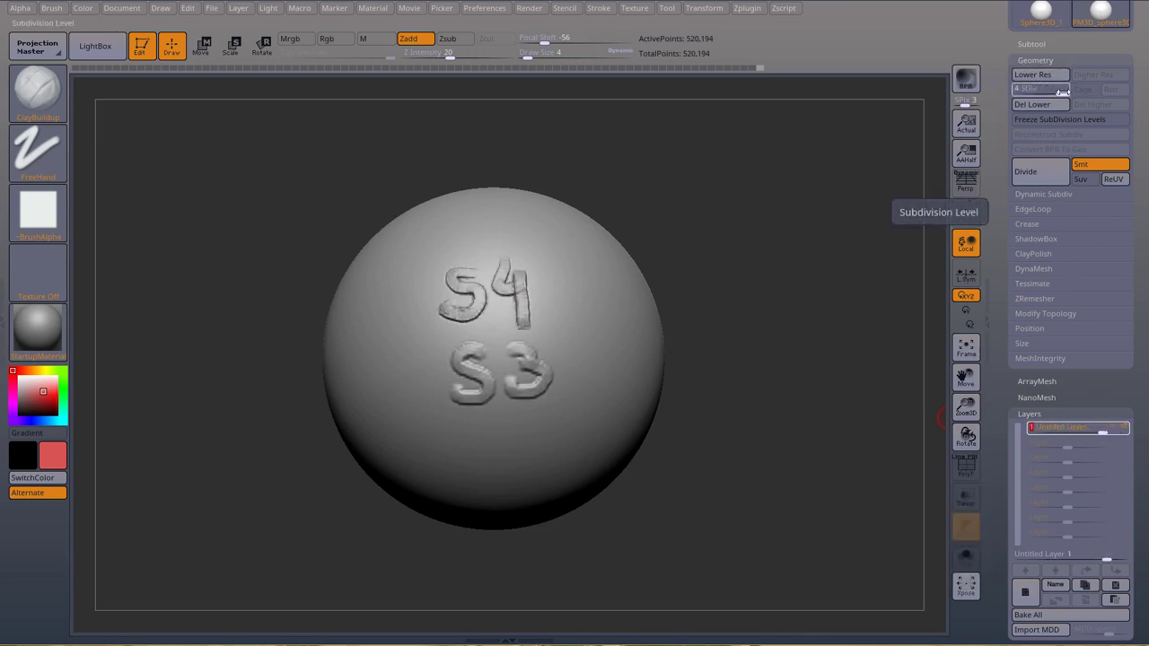
- With layer recording on, lower the sphere to subdivision level 3 and sculpt a curved stroke around the right side of "S3"
{"action": "mouse_move", "coordinate": [1075, 432]}
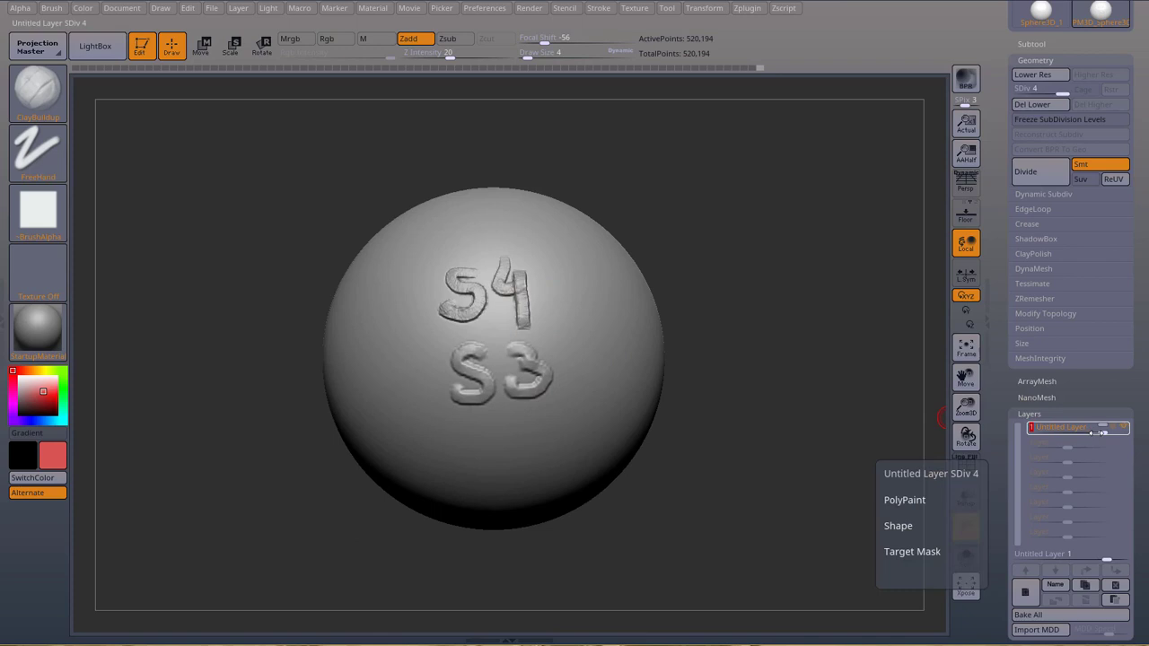
{"action": "scroll", "coordinate": [1141, 373], "scroll_direction": "down", "scroll_amount": 3}
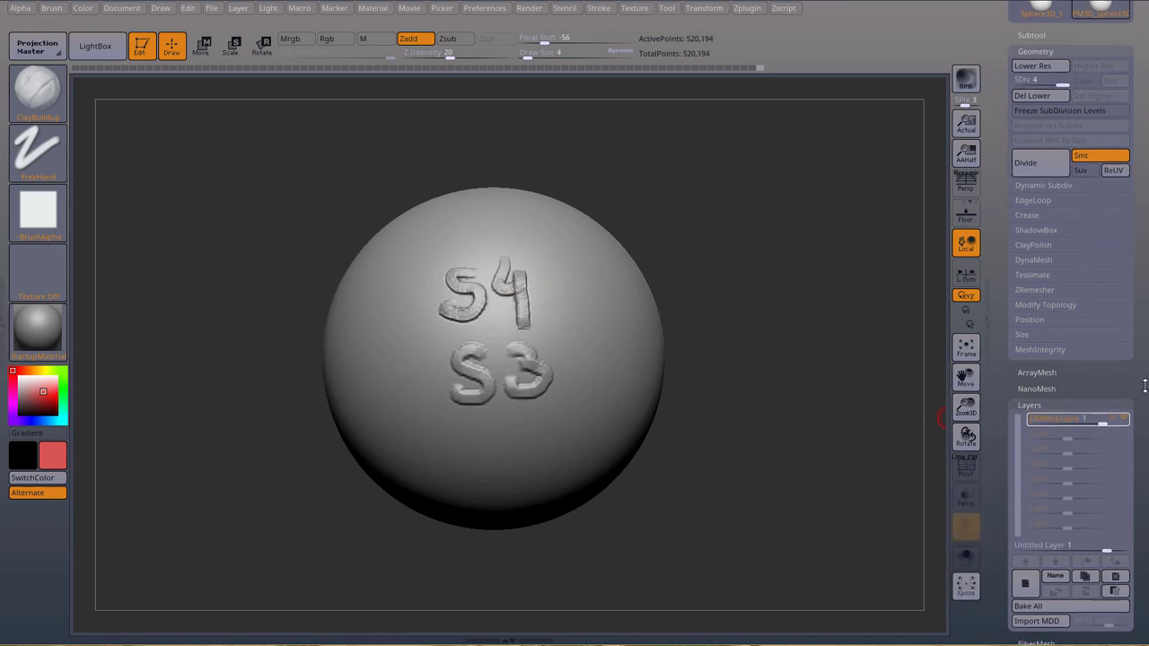
{"action": "scroll", "coordinate": [1130, 376], "scroll_direction": "up", "scroll_amount": 2}
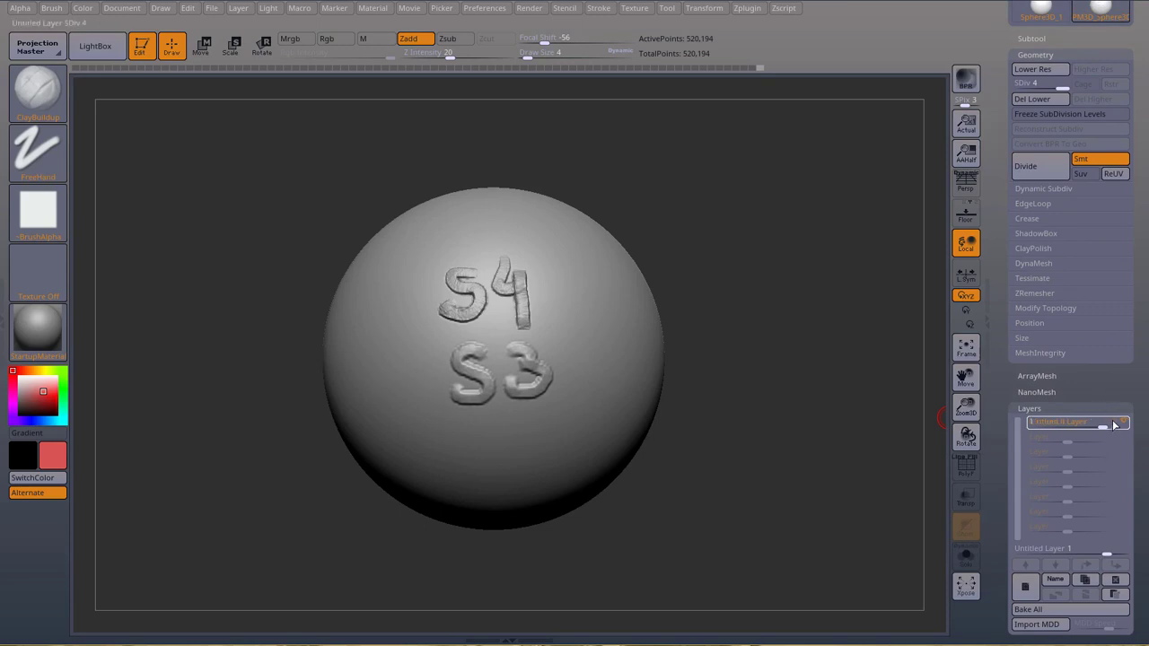
{"action": "left_click_drag", "start_coordinate": [1054, 84], "coordinate": [1041, 85]}
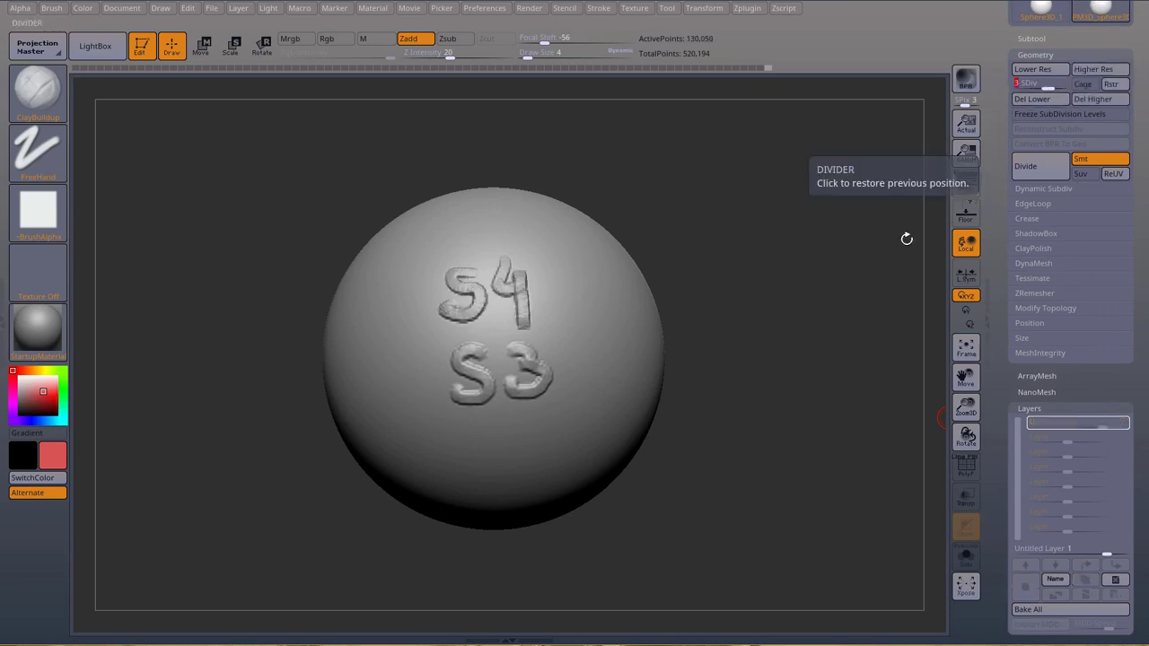
{"action": "mouse_move", "coordinate": [569, 316]}
{"action": "left_mouse_down"}
{"action": "mouse_move", "coordinate": [588, 334]}
{"action": "mouse_move", "coordinate": [536, 426]}
{"action": "left_mouse_up"}
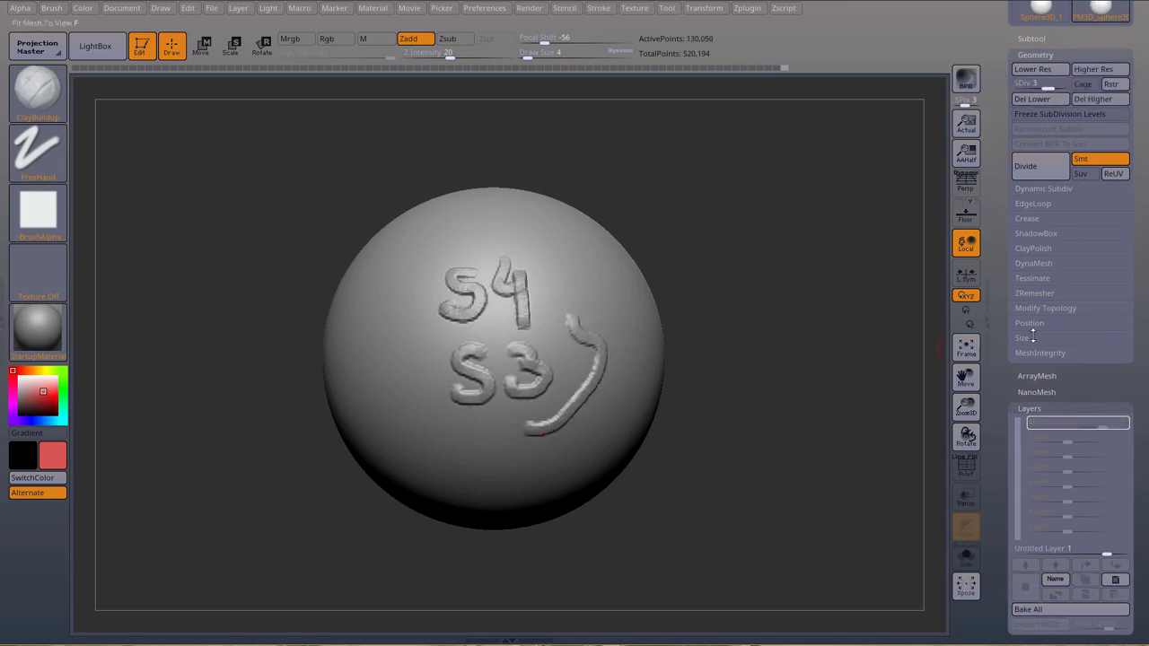
- Return to subdivision level 4, stop recording, and test the layer by reducing its intensity to about 0 and restoring it to 1
{"action": "left_click", "coordinate": [1061, 87]}
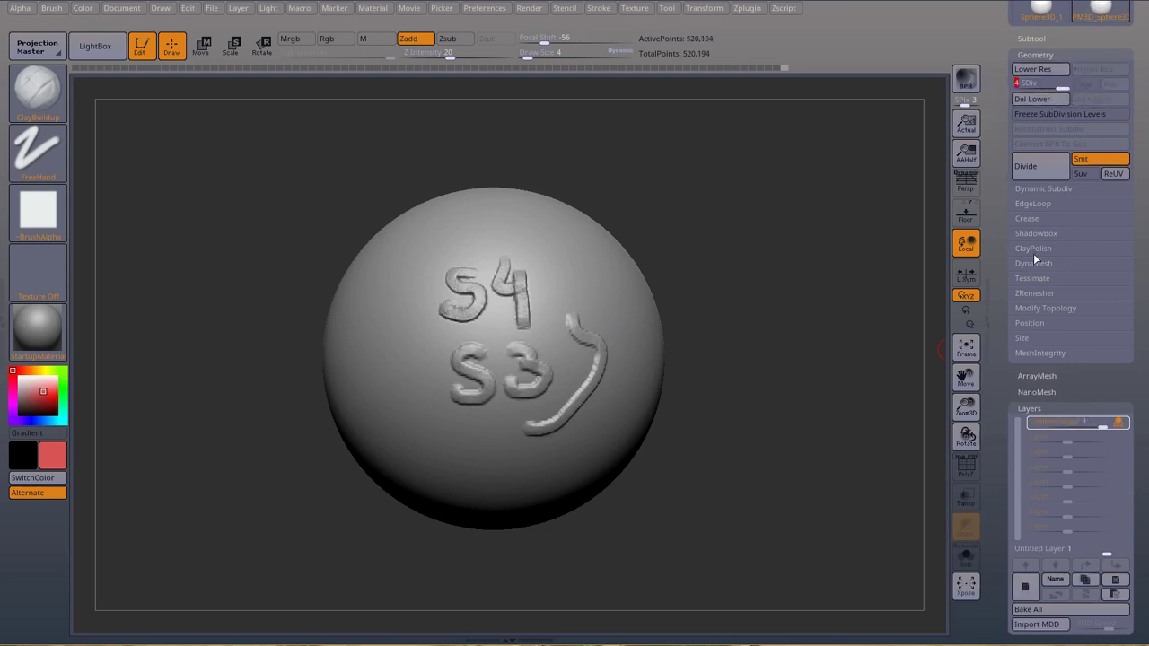
{"action": "left_click_drag", "start_coordinate": [1102, 427], "coordinate": [1066, 427]}
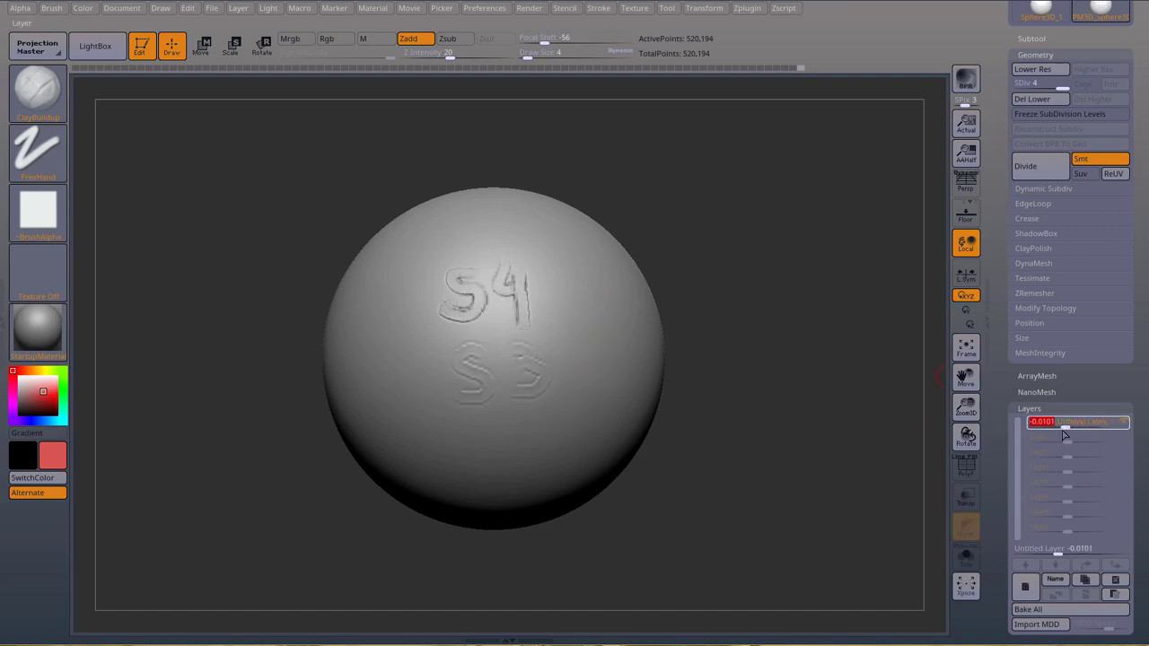
{"action": "left_click_drag", "start_coordinate": [1067, 426], "coordinate": [1104, 426]}
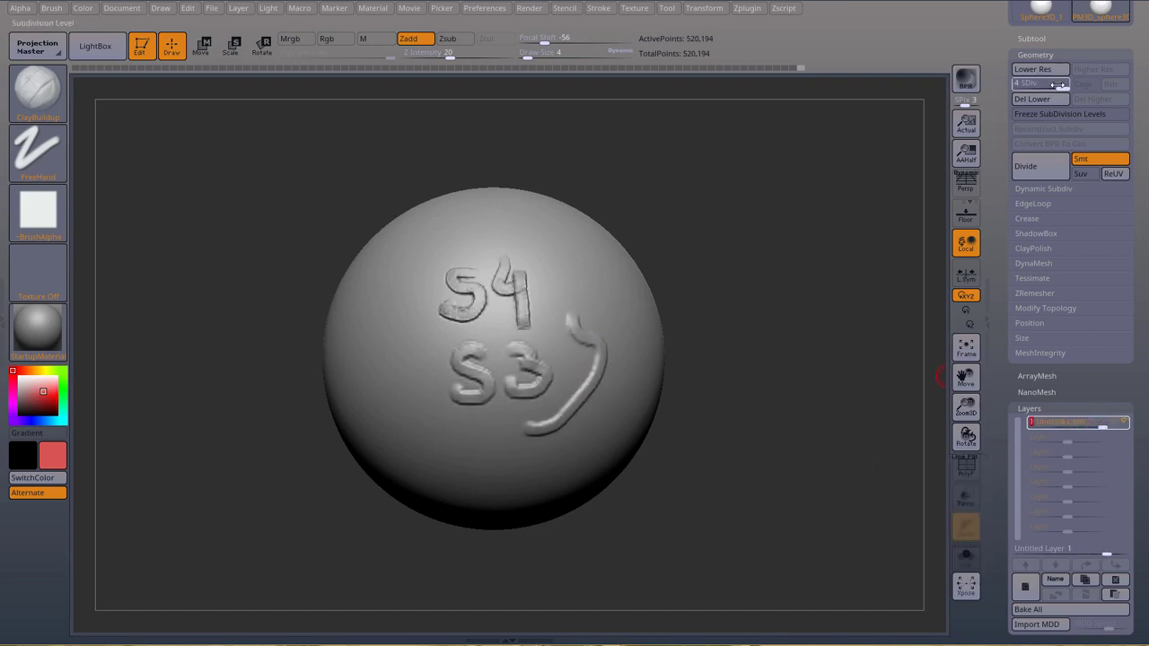
- Check the layer on the sphere at subdivision level 3 and return the mesh to level 4
{"action": "left_click_drag", "start_coordinate": [1063, 87], "coordinate": [1048, 88]}
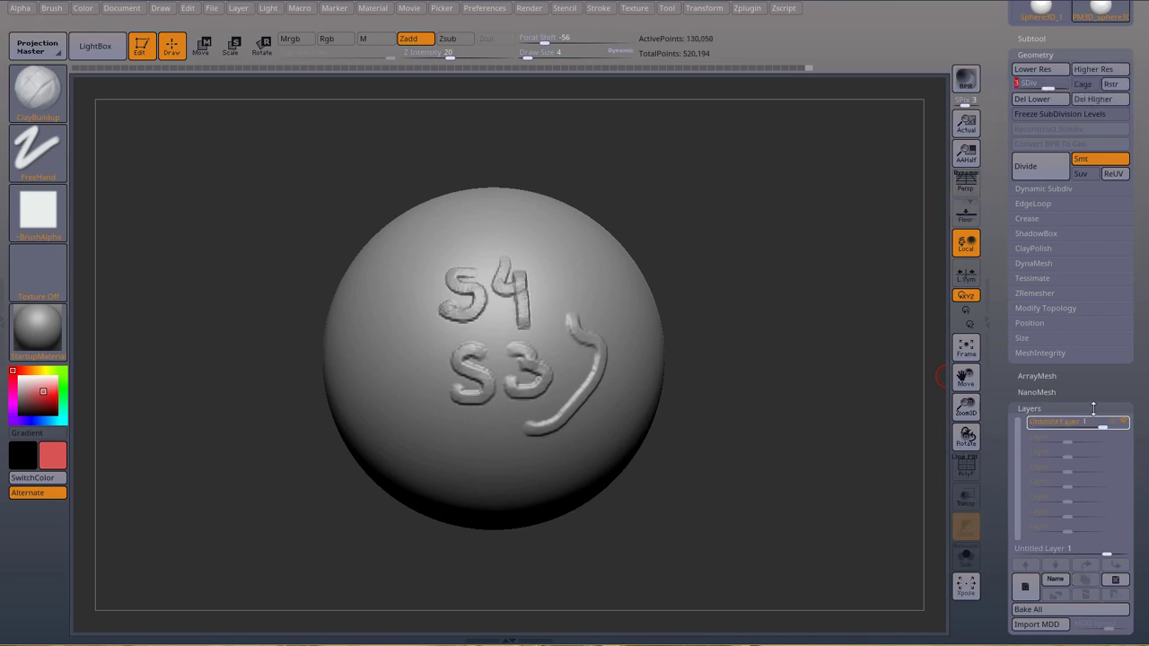
{"action": "mouse_move", "coordinate": [1103, 426]}
{"action": "left_mouse_down"}
{"action": "mouse_move", "coordinate": [1058, 424]}
{"action": "mouse_move", "coordinate": [1102, 425]}
{"action": "left_mouse_up"}
{"action": "left_click_drag", "start_coordinate": [1141, 431], "coordinate": [1134, 408]}
{"action": "key", "text": "d"}
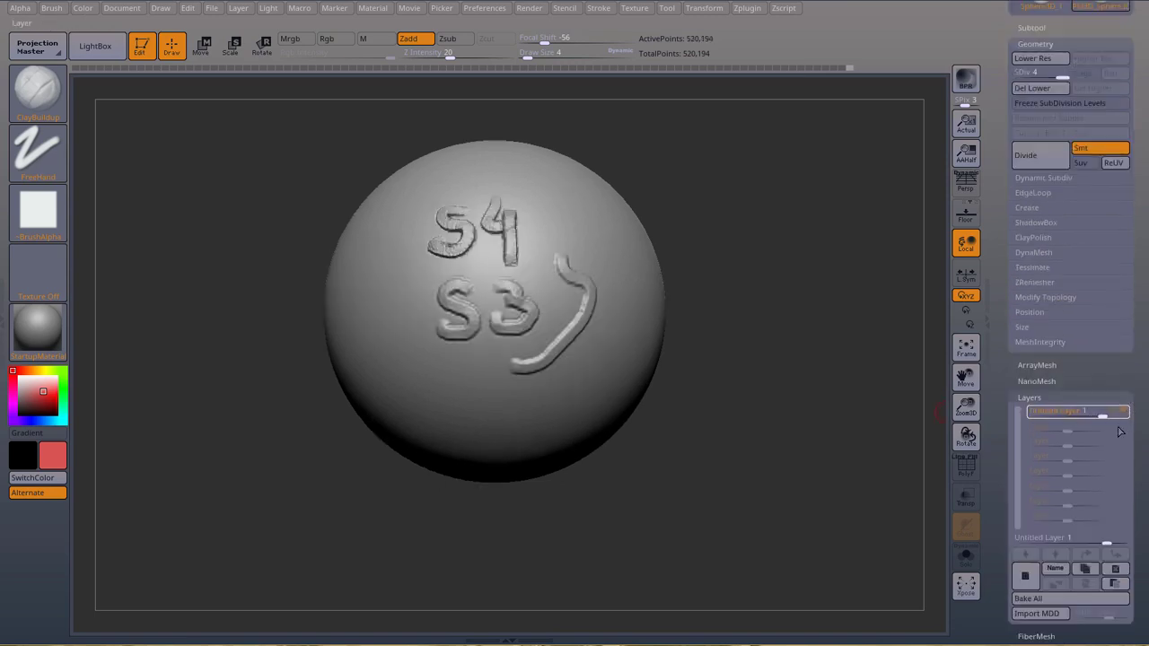
- Try sculpting with layer recording off, then hide the layer, add a short vertical stroke near the curved mark and undo it
{"action": "mouse_move", "coordinate": [1125, 414]}
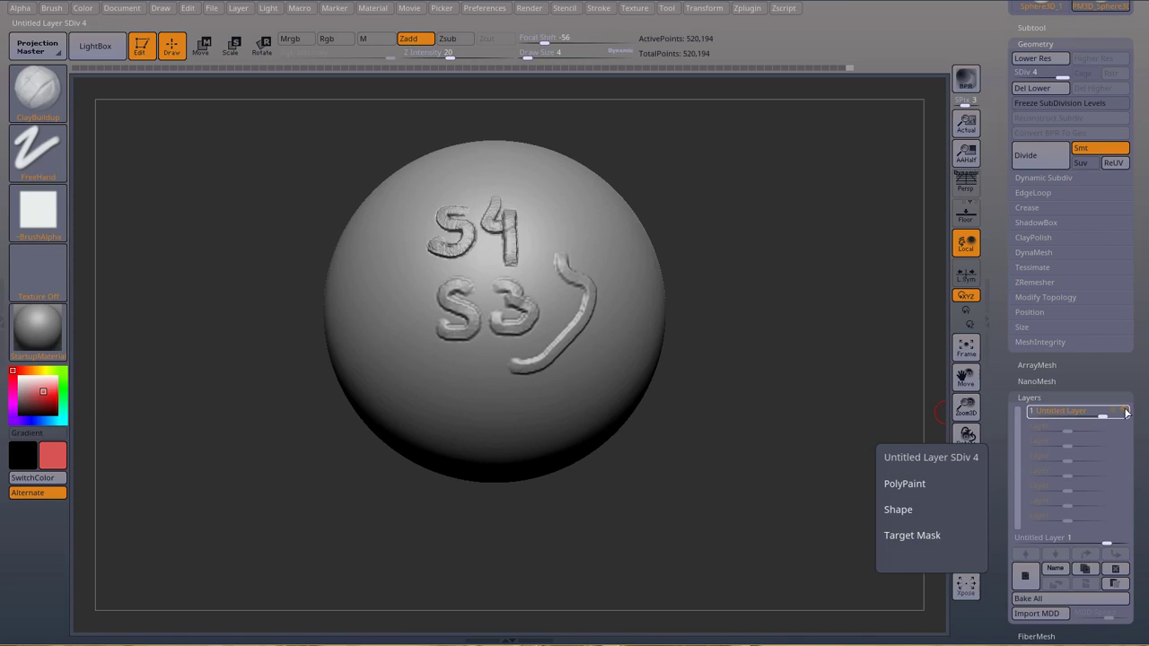
{"action": "left_click", "coordinate": [632, 450]}
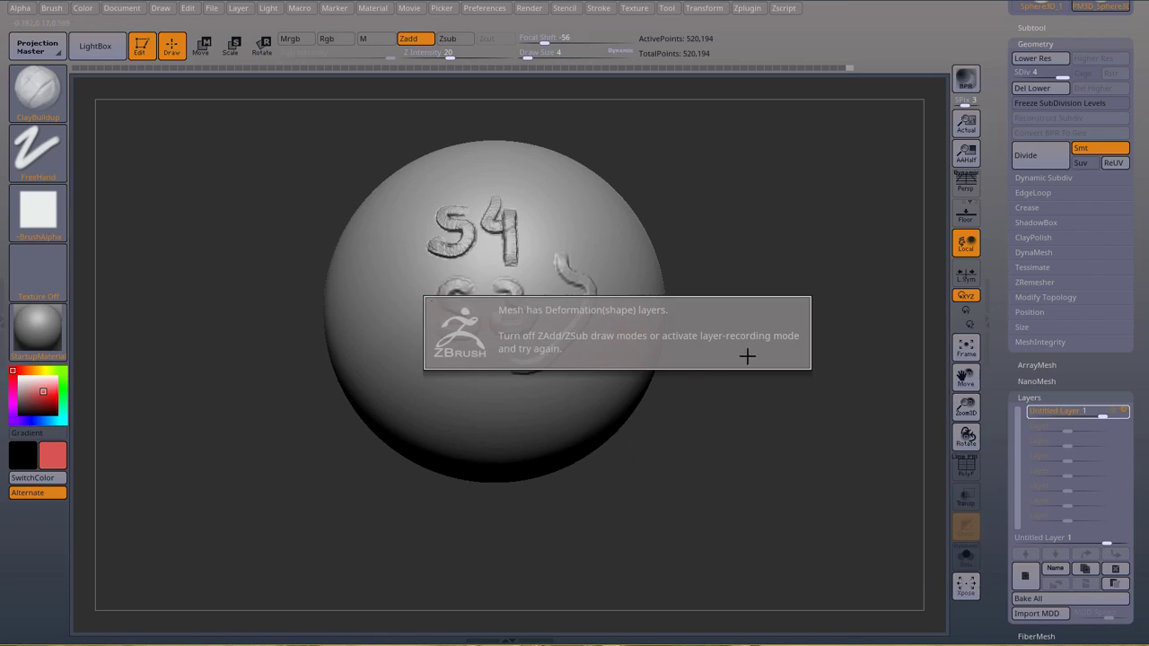
{"action": "left_click", "coordinate": [1122, 410]}
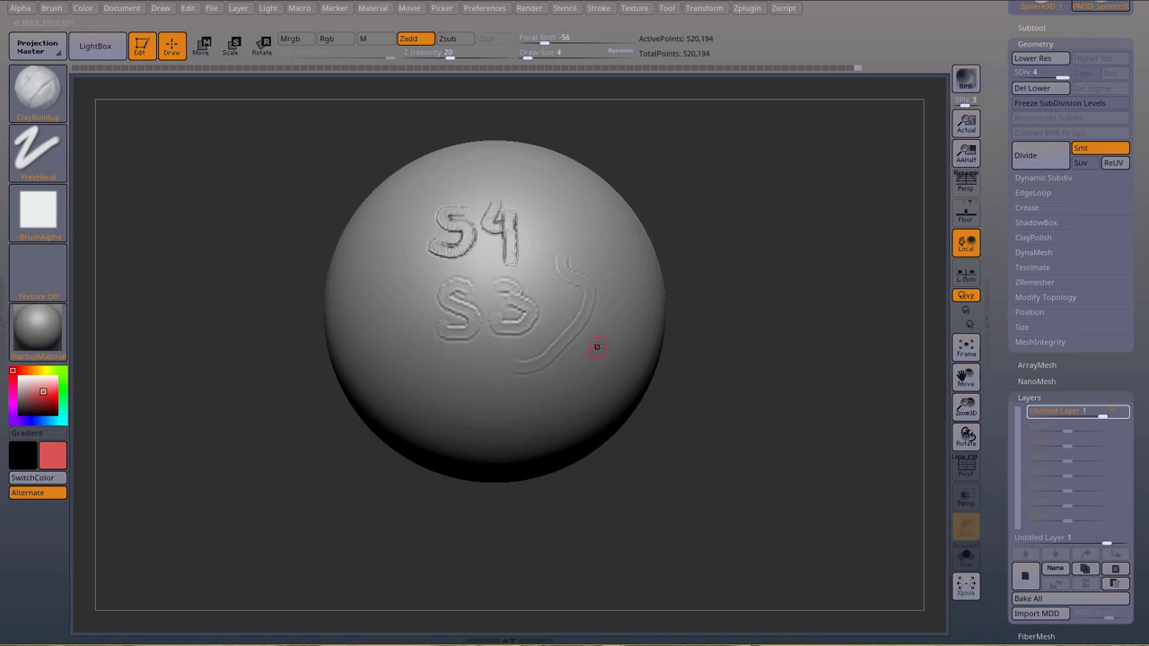
{"action": "mouse_move", "coordinate": [600, 337]}
{"action": "left_mouse_down"}
{"action": "mouse_move", "coordinate": [544, 375]}
{"action": "mouse_move", "coordinate": [598, 370]}
{"action": "mouse_move", "coordinate": [597, 386]}
{"action": "left_mouse_up"}
{"action": "key", "text": "ctrl+z"}
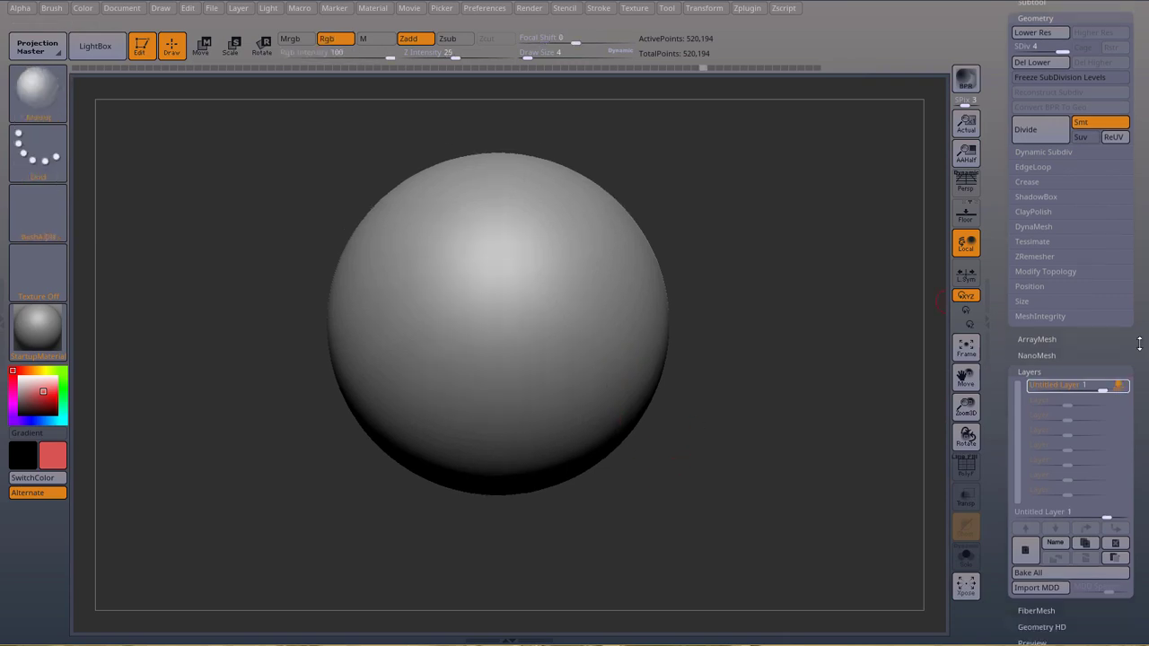
- Lower the clean sphere to subdivision level 2 and store a morph target
{"action": "mouse_move", "coordinate": [1140, 341]}
{"action": "left_mouse_down"}
{"action": "mouse_move", "coordinate": [1130, 368]}
{"action": "mouse_move", "coordinate": [1139, 397]}
{"action": "left_mouse_up"}
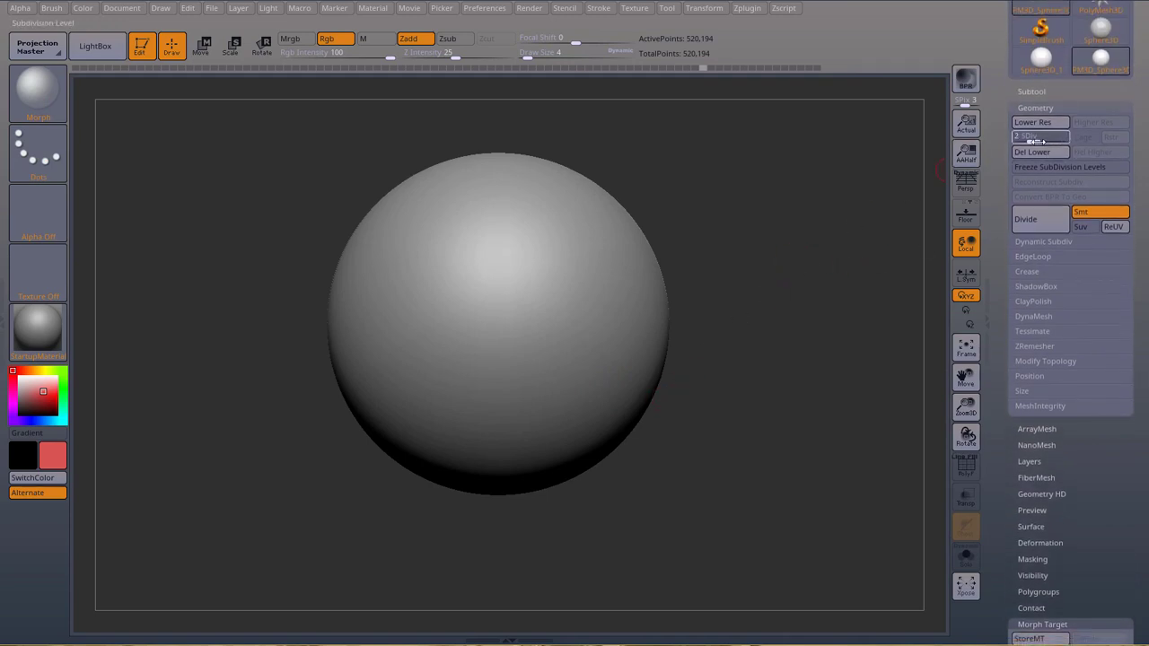
{"action": "left_click_drag", "start_coordinate": [1036, 141], "coordinate": [1024, 142]}
{"action": "left_click_drag", "start_coordinate": [1137, 390], "coordinate": [1138, 303]}
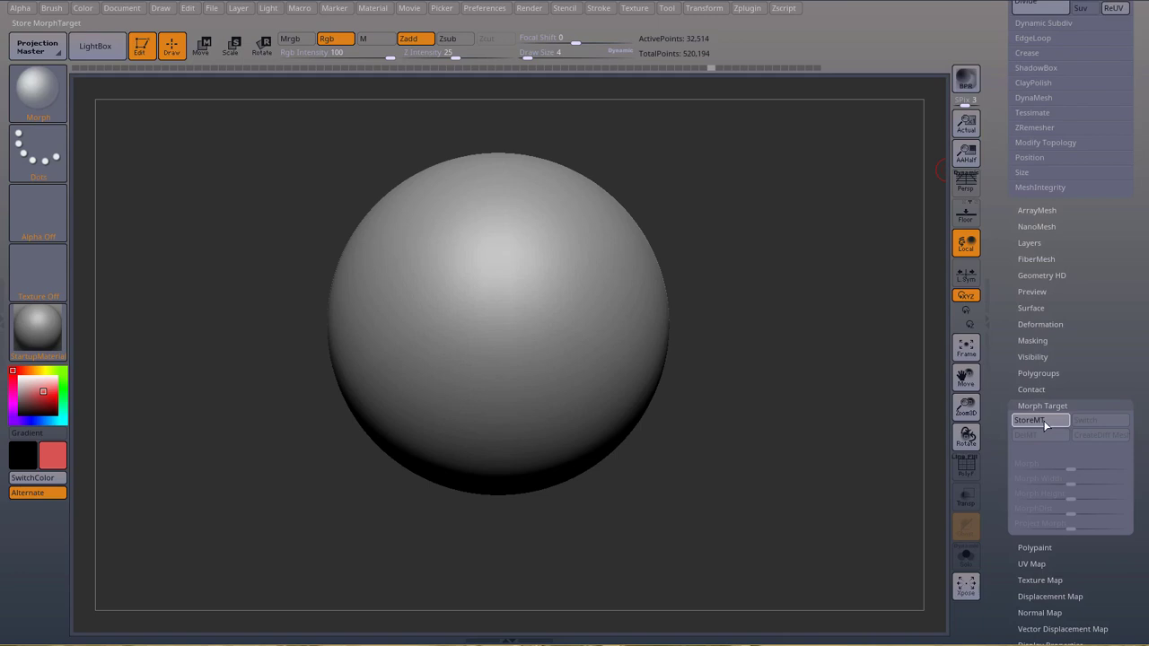
{"action": "left_click", "coordinate": [1042, 420]}
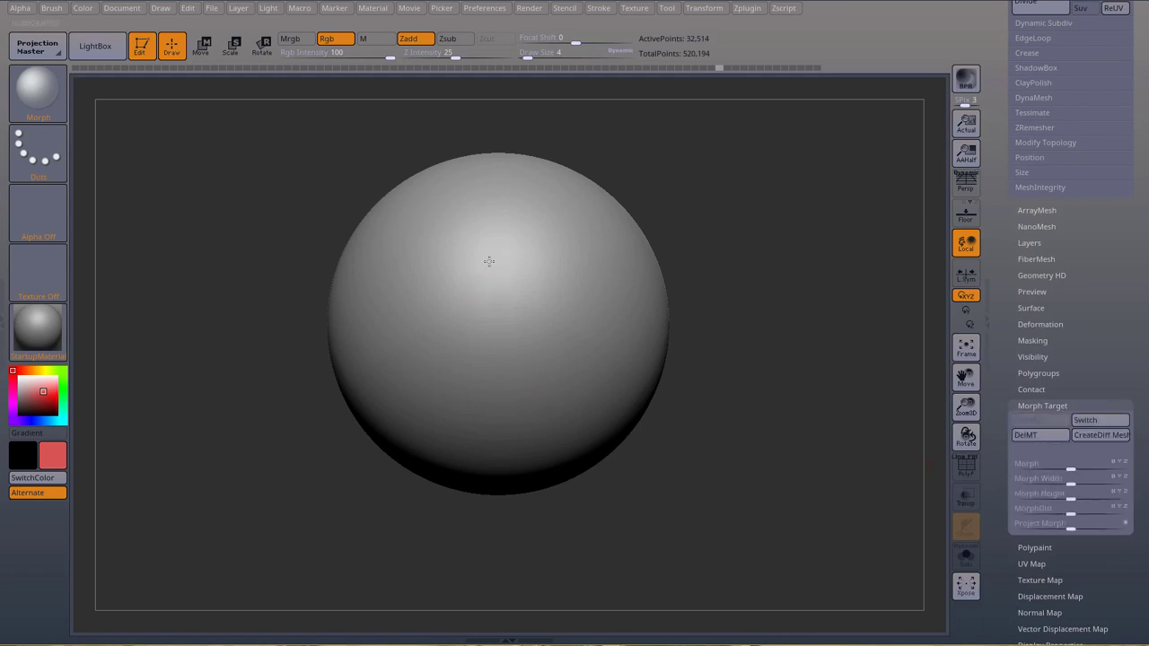
- Sculpt a "2" on the front of the sphere with the ClayBuildup brush
{"action": "left_click_drag", "start_coordinate": [490, 328], "coordinate": [567, 321]}
{"action": "key", "text": "b"}
{"action": "key", "text": "c"}
{"action": "key", "text": "b"}
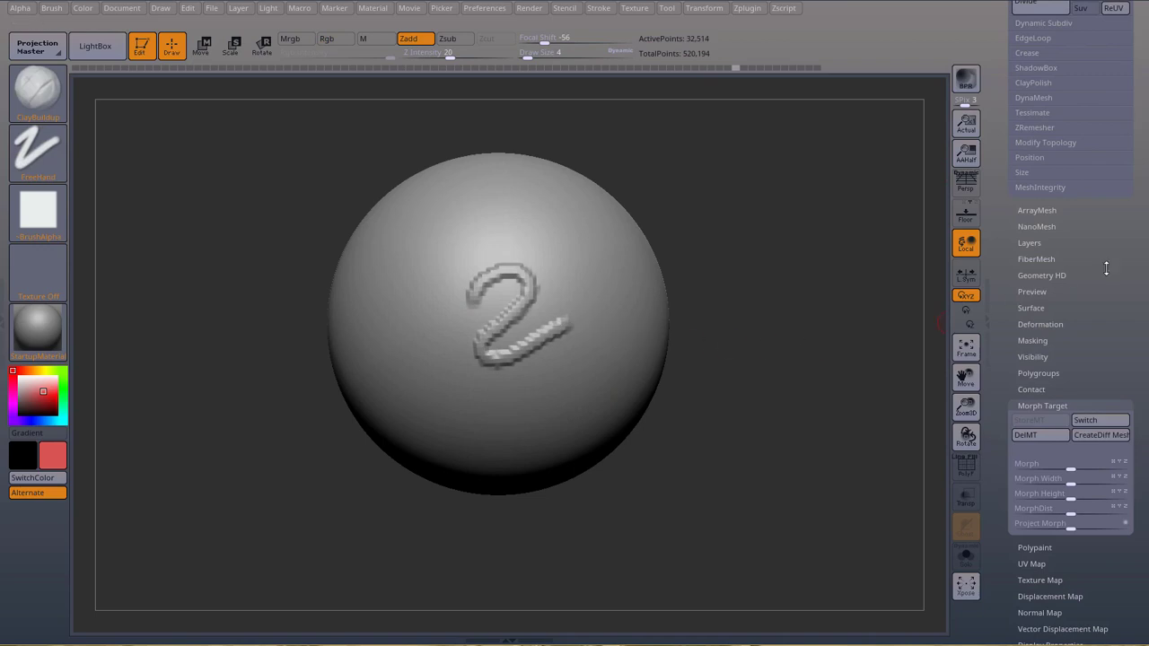
- Raise the sphere to subdivision level 3
{"action": "left_click_drag", "start_coordinate": [1140, 252], "coordinate": [1143, 285]}
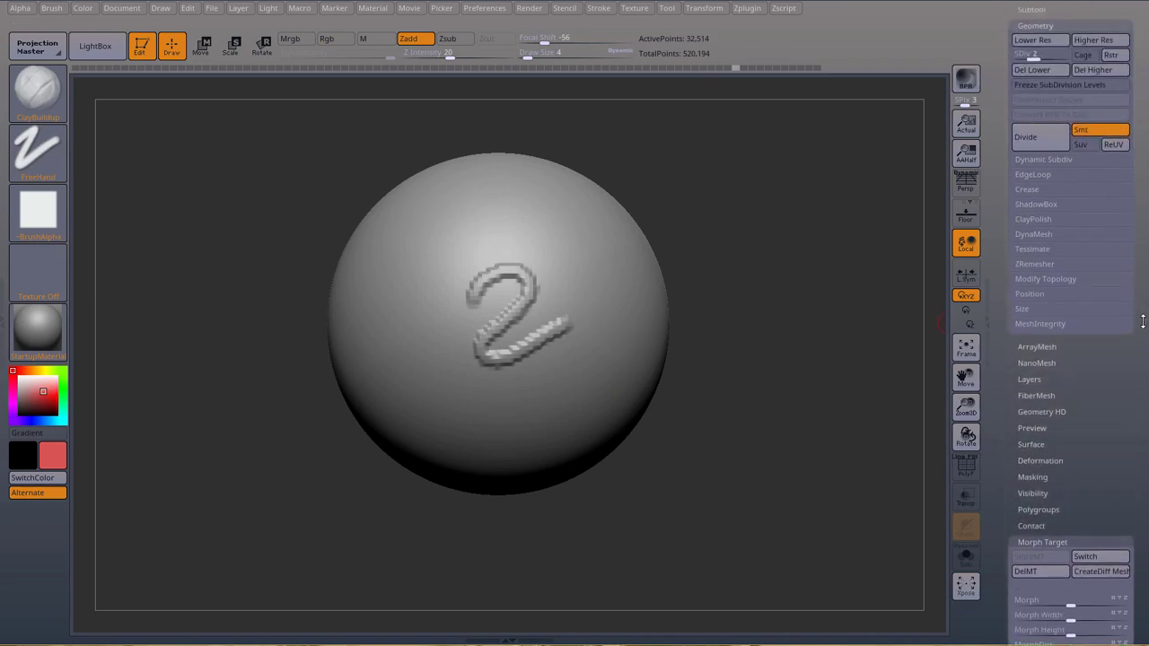
{"action": "scroll", "coordinate": [1143, 321], "scroll_direction": "down", "scroll_amount": 2}
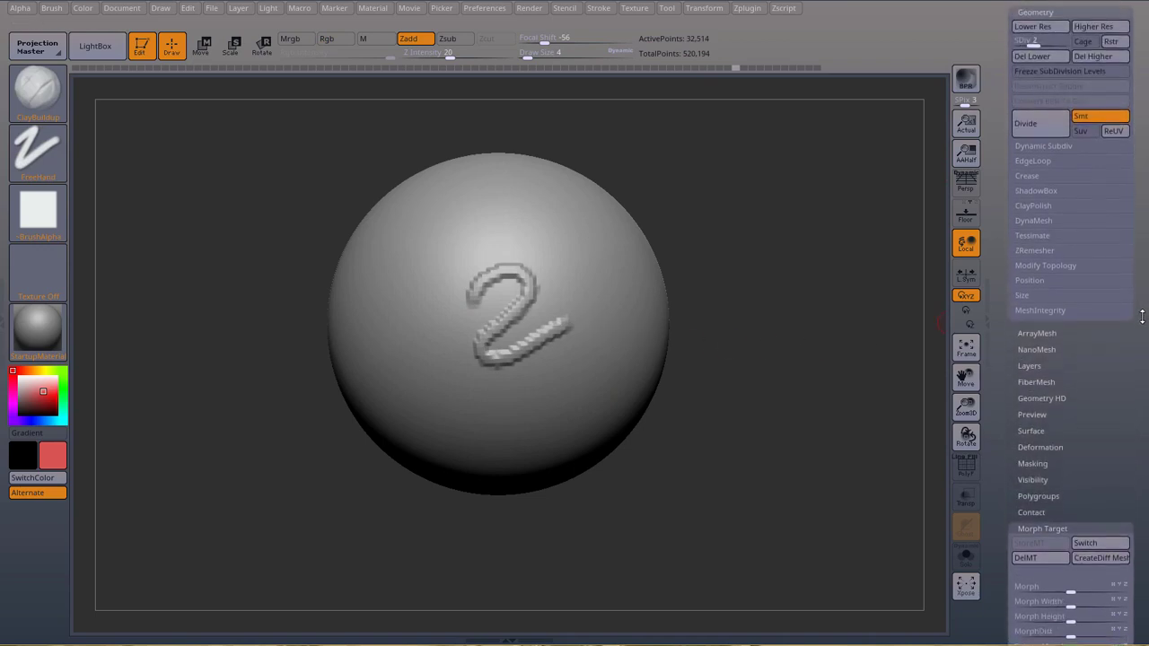
{"action": "left_click", "coordinate": [1047, 35]}
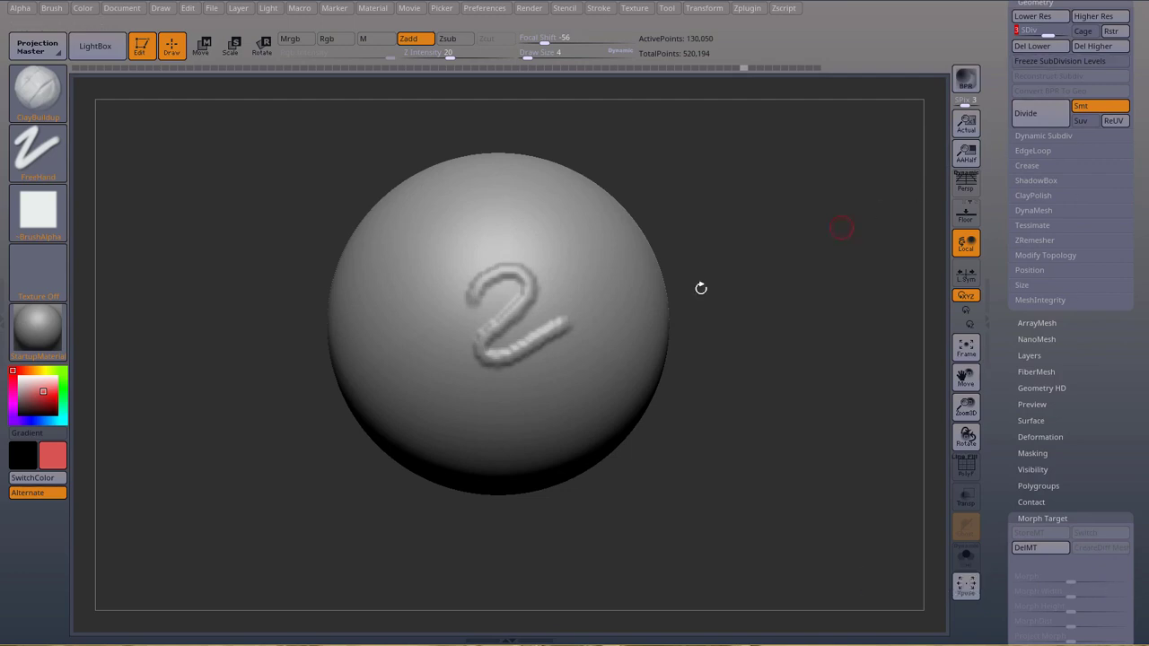
- Choose the Morph brush, return to subdivision level 2 and brush away part of the "2"'s lower stroke
{"action": "key", "text": "b"}
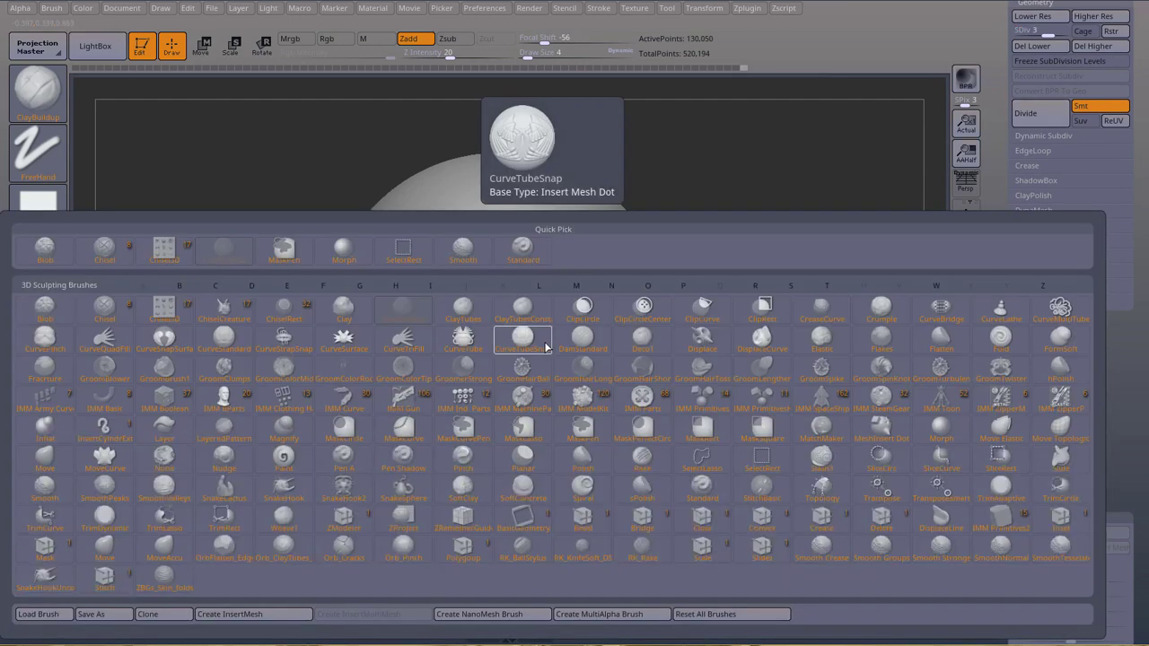
{"action": "key", "text": "m"}
{"action": "key", "text": "o"}
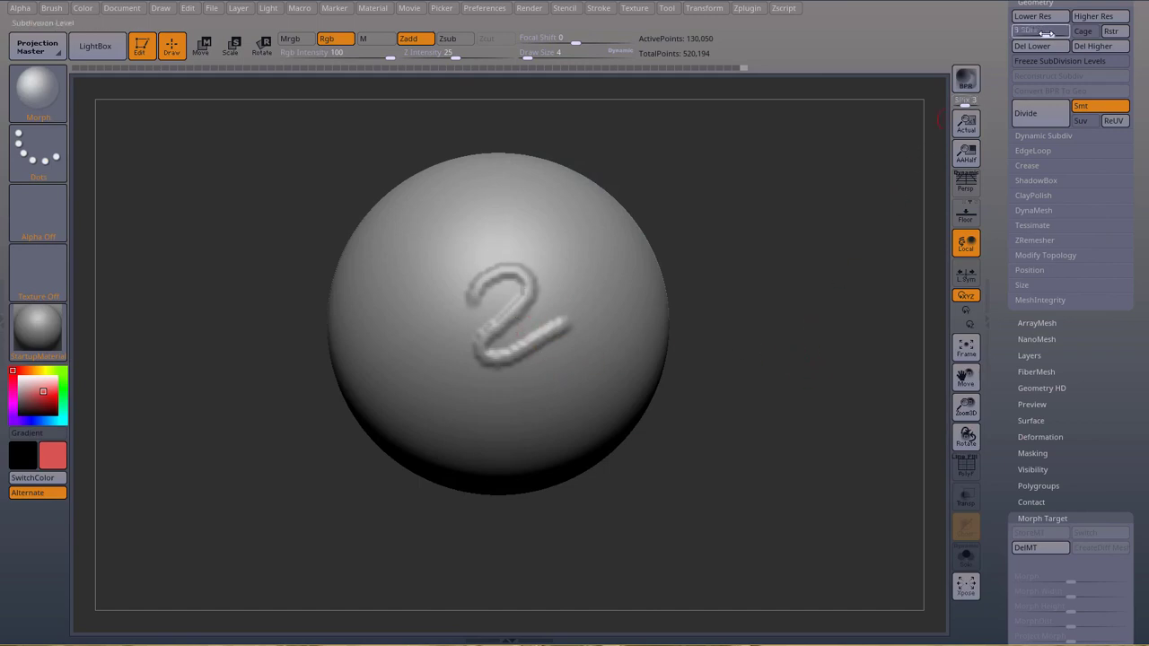
{"action": "left_click_drag", "start_coordinate": [1047, 33], "coordinate": [1033, 33]}
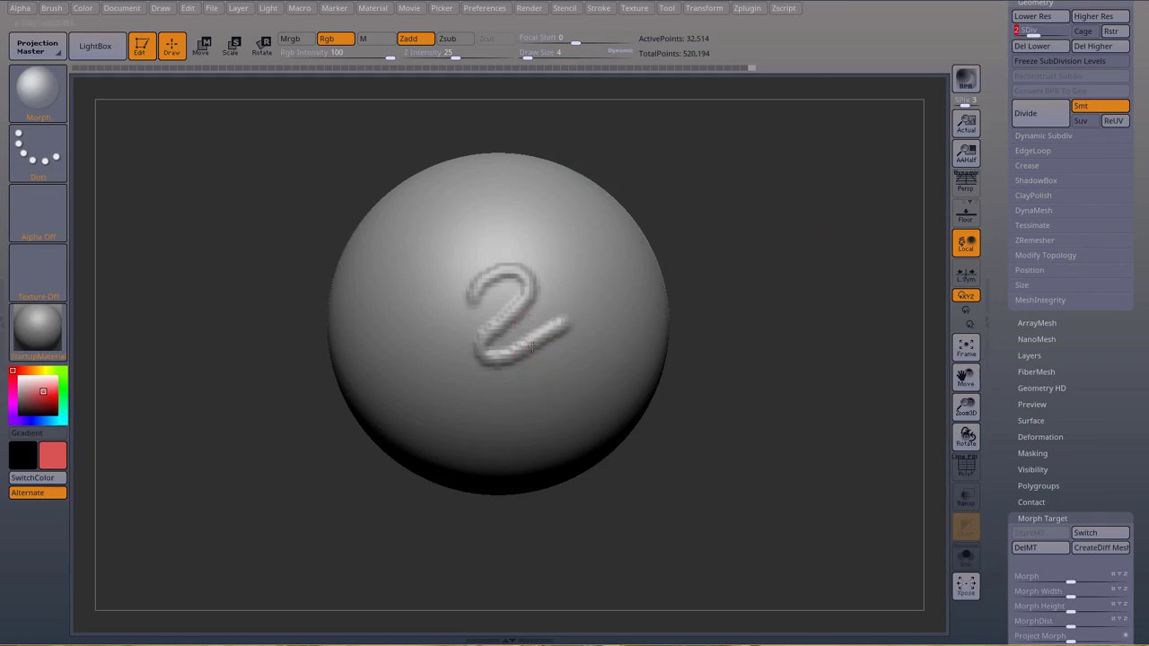
{"action": "left_click_drag", "start_coordinate": [532, 347], "coordinate": [528, 326]}
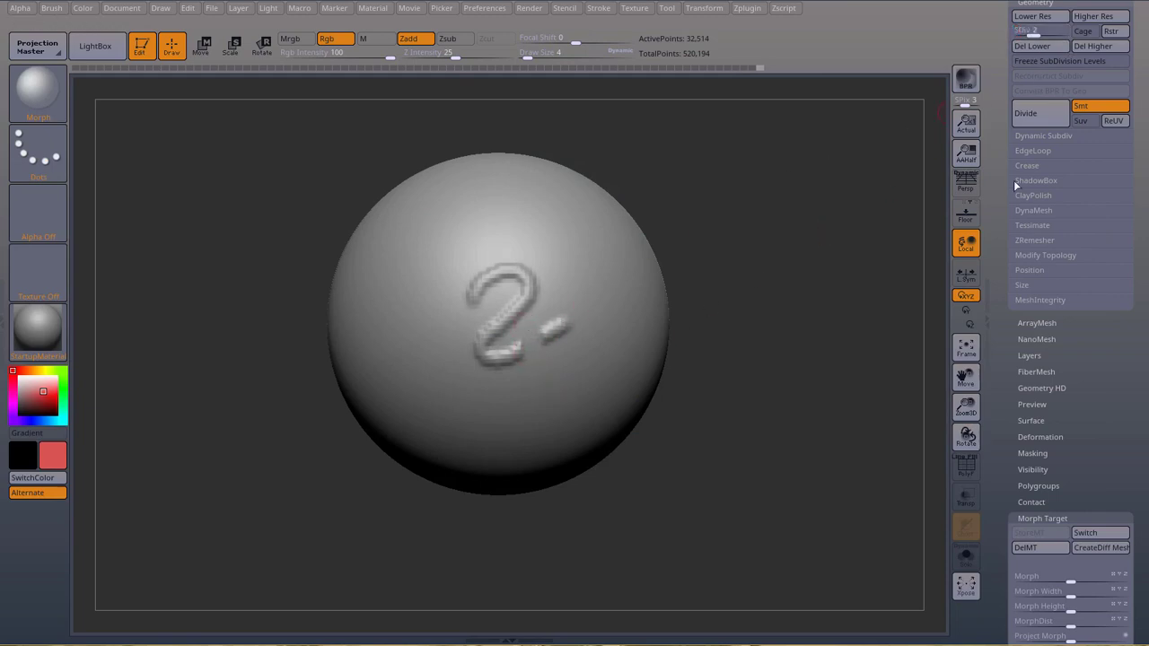
- Try the Morph slider at subdivision level 1, then undo the sculpted "2" and its stored morph target
{"action": "left_click_drag", "start_coordinate": [1034, 31], "coordinate": [1017, 33]}
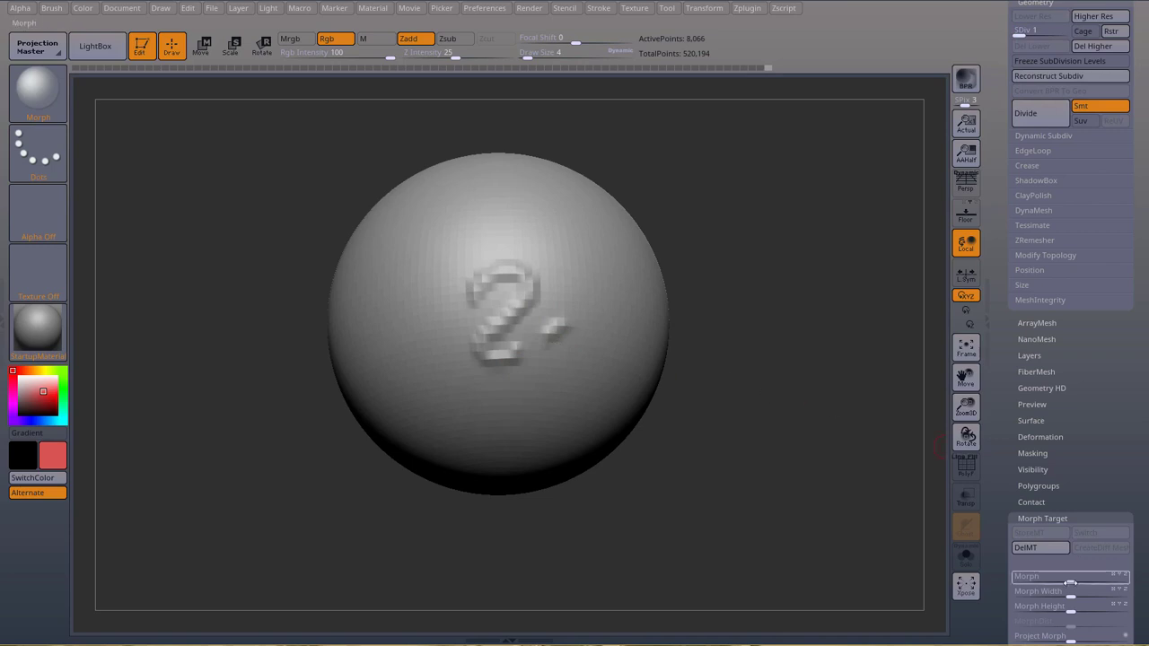
{"action": "mouse_move", "coordinate": [1071, 581]}
{"action": "left_mouse_down"}
{"action": "mouse_move", "coordinate": [1126, 582]}
{"action": "mouse_move", "coordinate": [1075, 582]}
{"action": "left_mouse_up"}
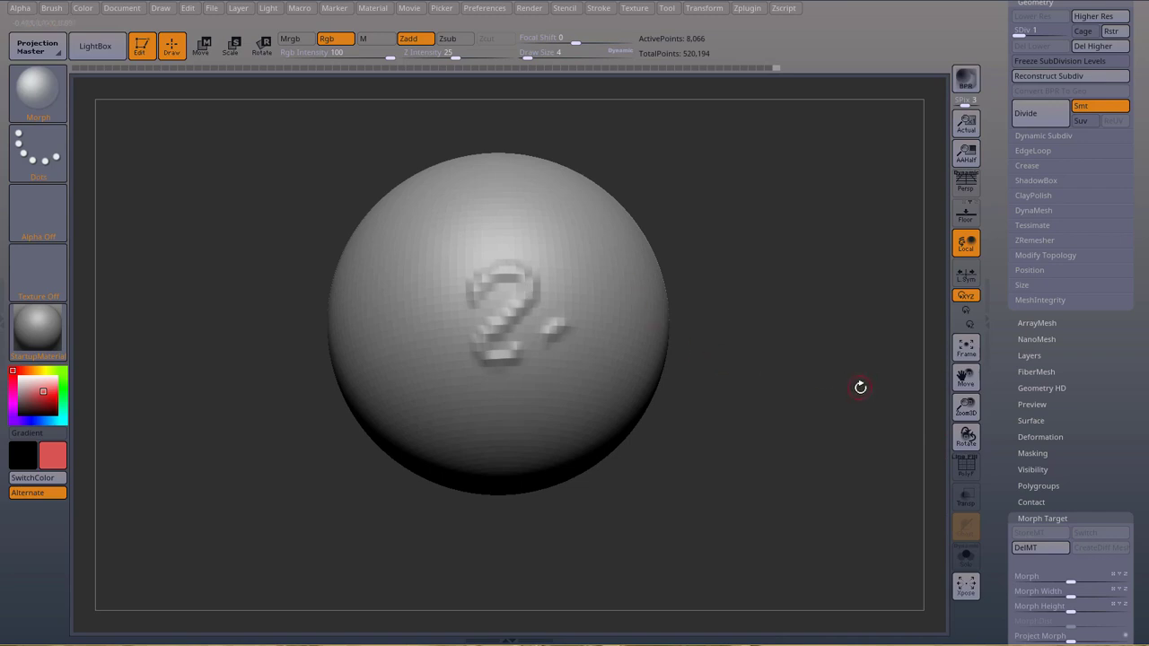
{"action": "key", "text": "d"}
{"action": "key", "text": "d"}
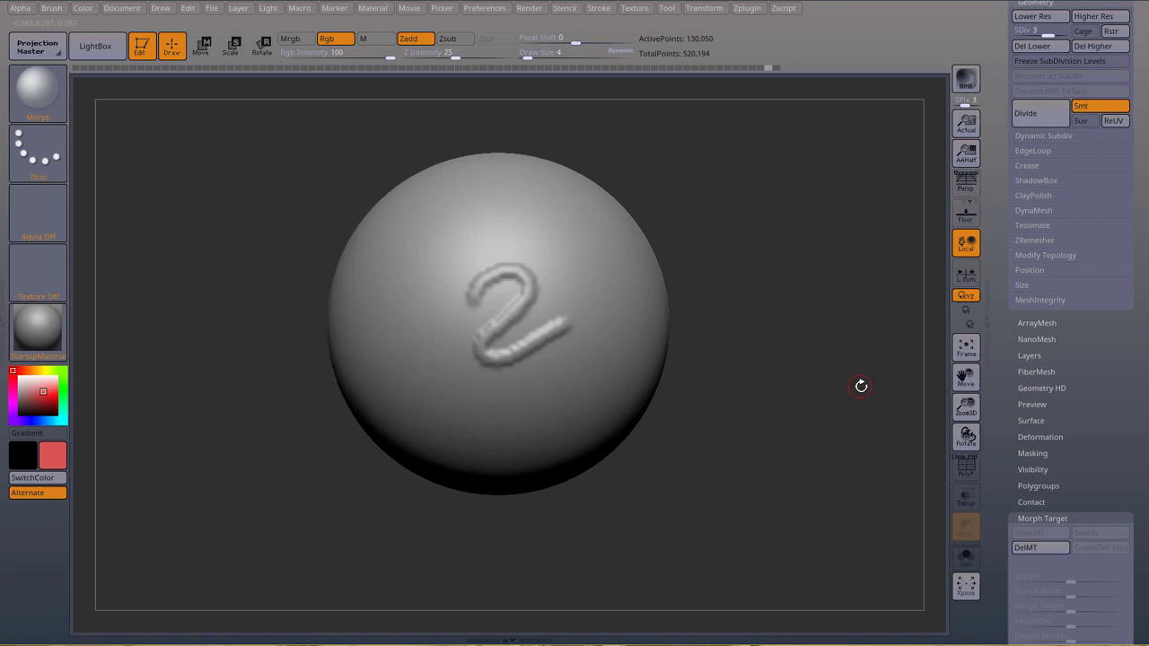
{"action": "key", "text": "shift+d"}
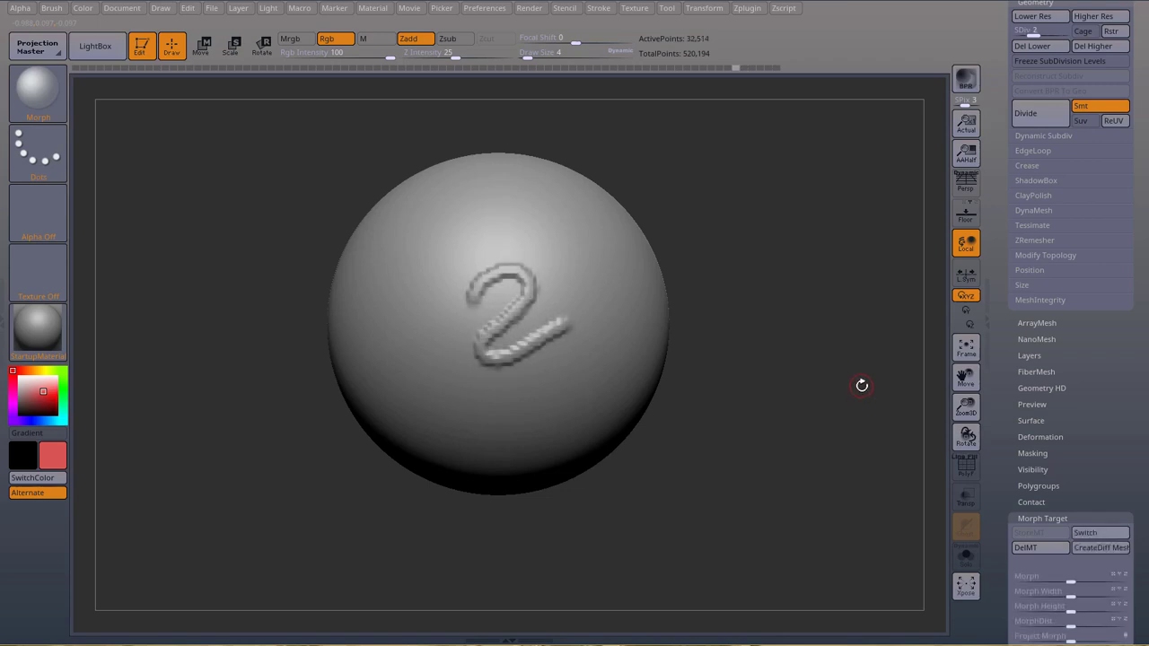
{"action": "key", "text": "ctrl+z"}
{"action": "key", "text": "ctrl+z"}
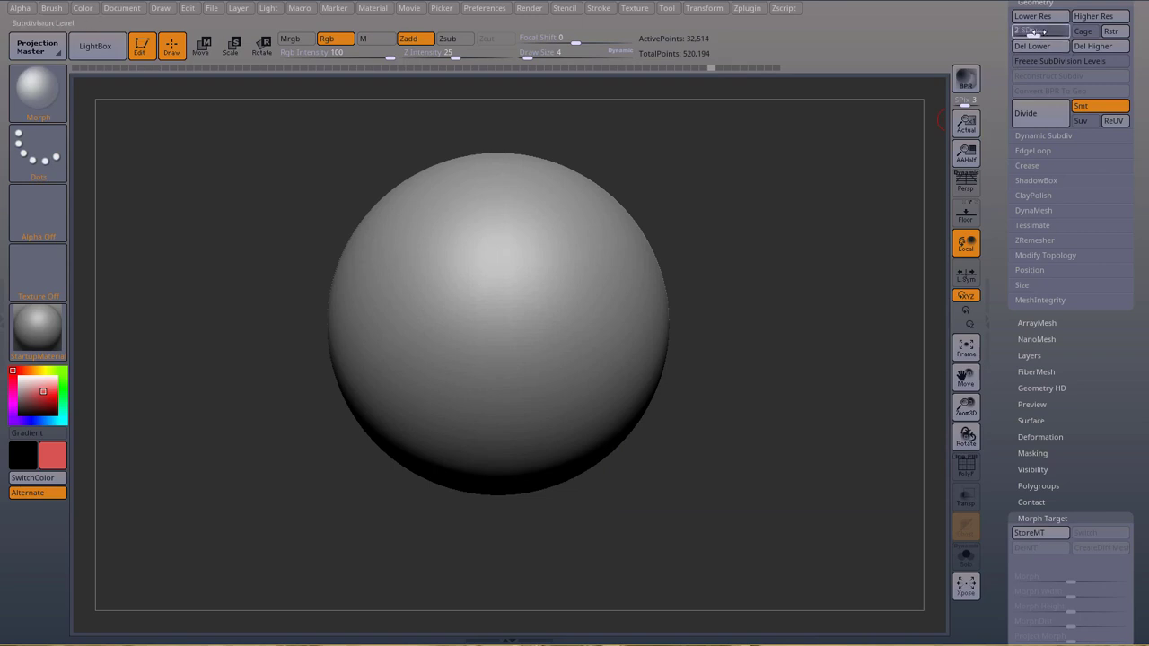
- Store a morph target at subdivision level 4 and sculpt a "4" on the sphere's upper front with ClayBuildup
{"action": "key", "text": "ctrl+shift+z"}
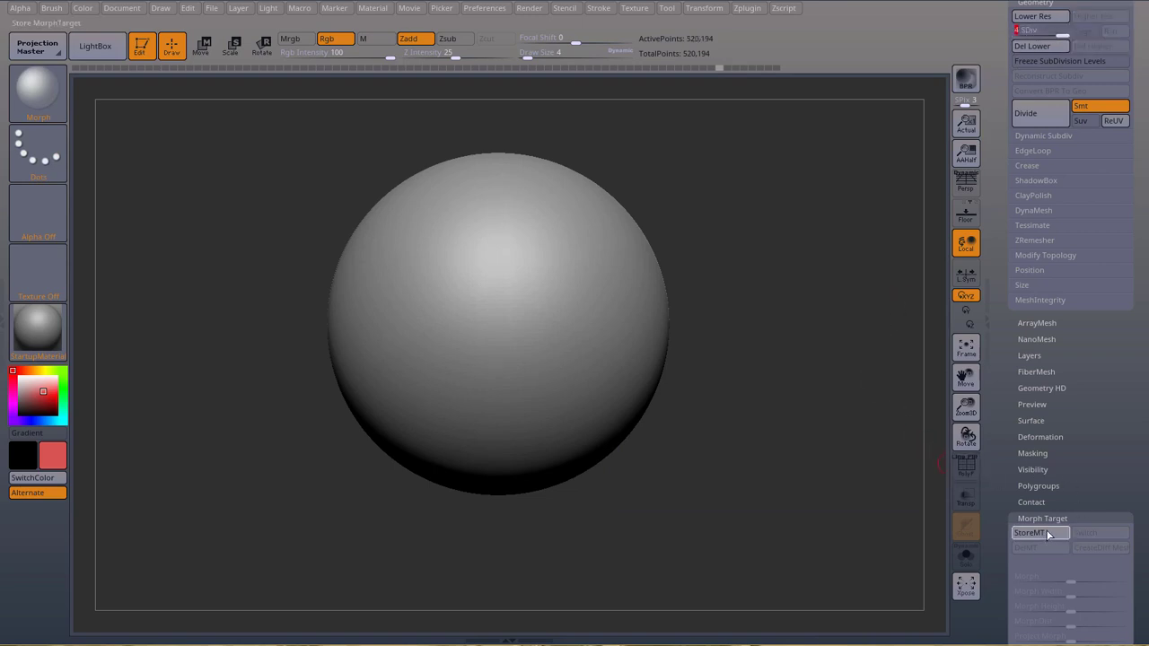
{"action": "key", "text": "ctrl+shift+z"}
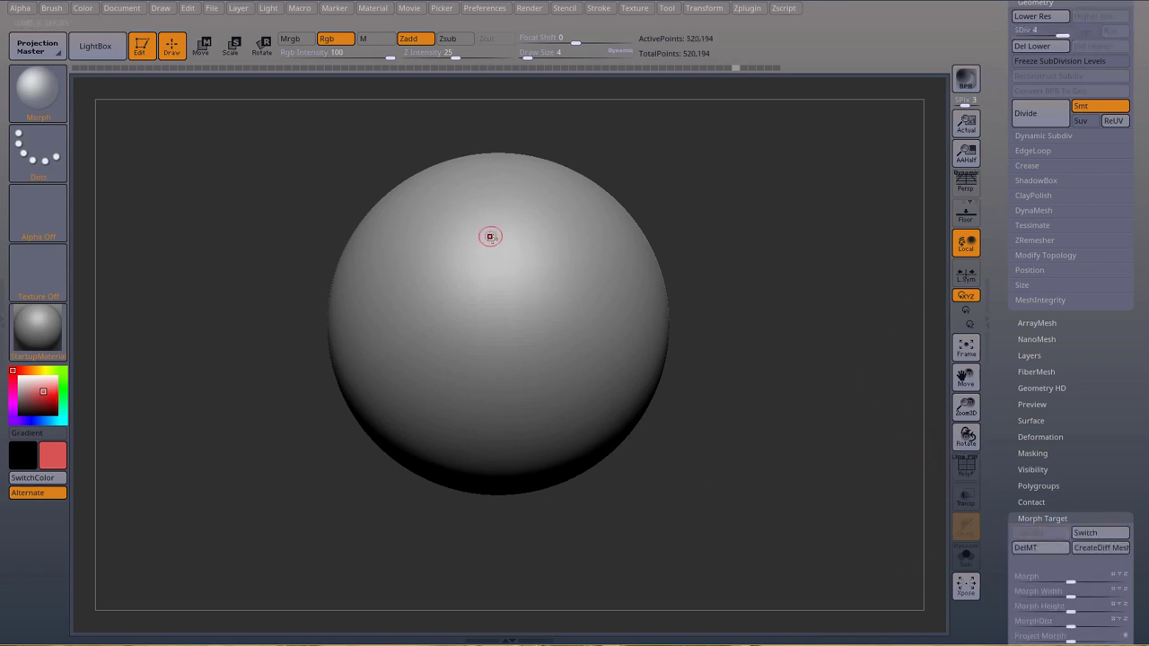
{"action": "key", "text": "ctrl+shift"}
{"action": "mouse_move", "coordinate": [490, 216]}
{"action": "left_mouse_down"}
{"action": "mouse_move", "coordinate": [518, 241]}
{"action": "mouse_move", "coordinate": [532, 292]}
{"action": "left_mouse_up"}
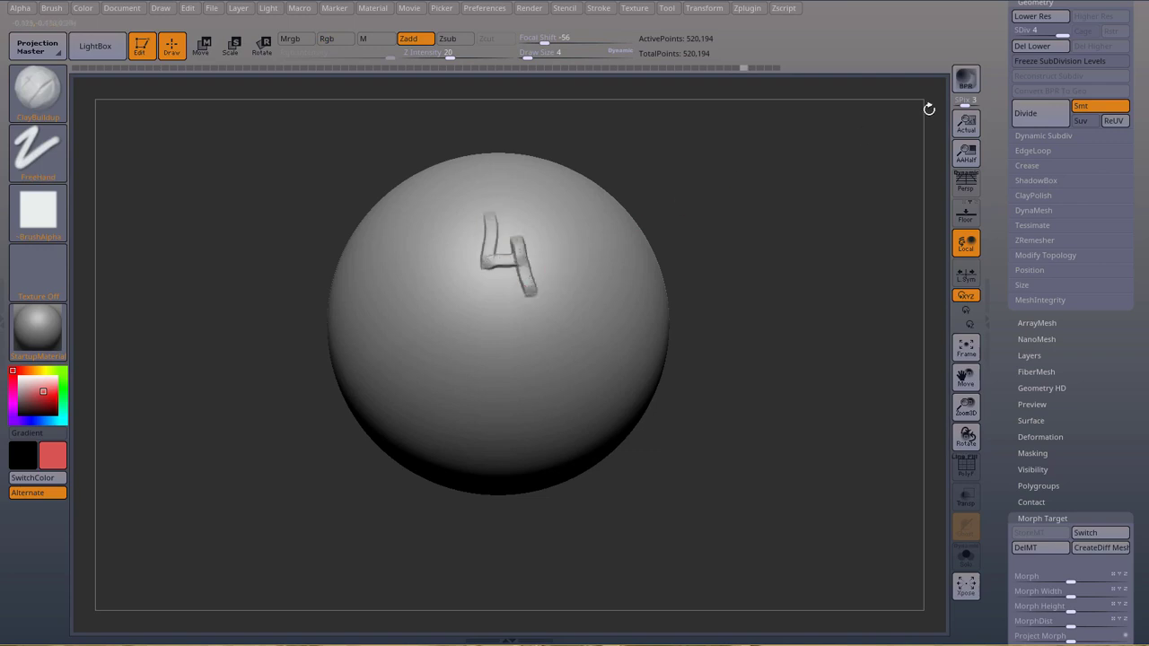
- Sculpt a "3" below the "4" at subdivision level 3 and a "2" beneath it at level 2
{"action": "left_click_drag", "start_coordinate": [1052, 36], "coordinate": [1043, 36]}
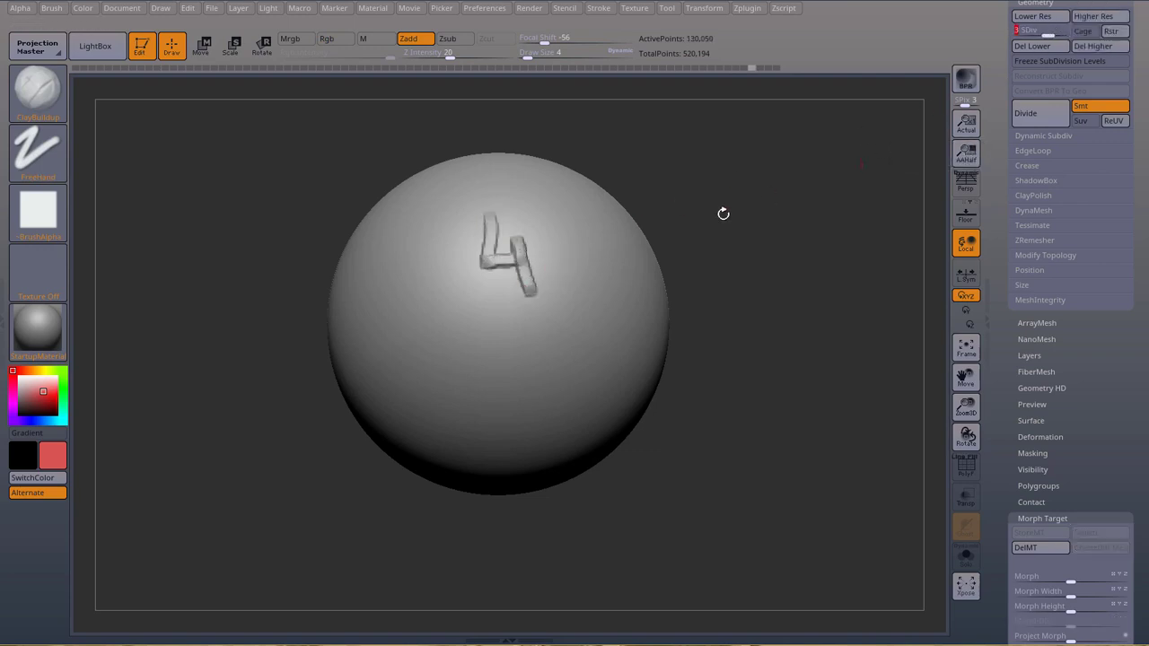
{"action": "mouse_move", "coordinate": [488, 299]}
{"action": "left_mouse_down"}
{"action": "mouse_move", "coordinate": [516, 322]}
{"action": "mouse_move", "coordinate": [490, 341]}
{"action": "left_mouse_up"}
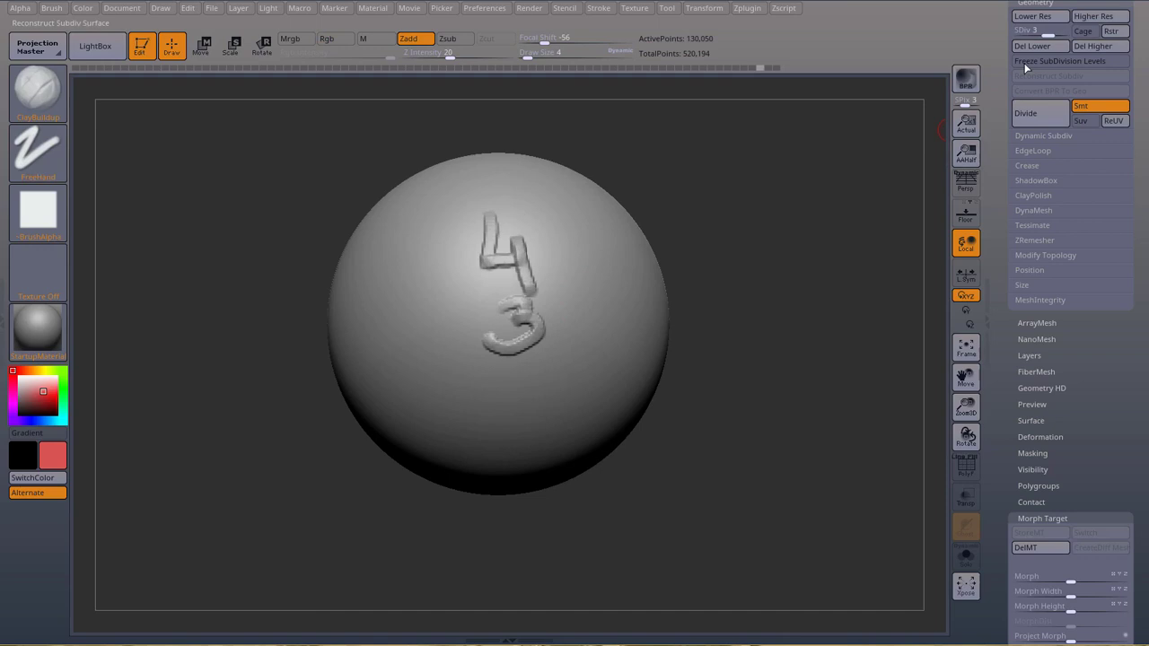
{"action": "left_click_drag", "start_coordinate": [1041, 30], "coordinate": [1028, 30]}
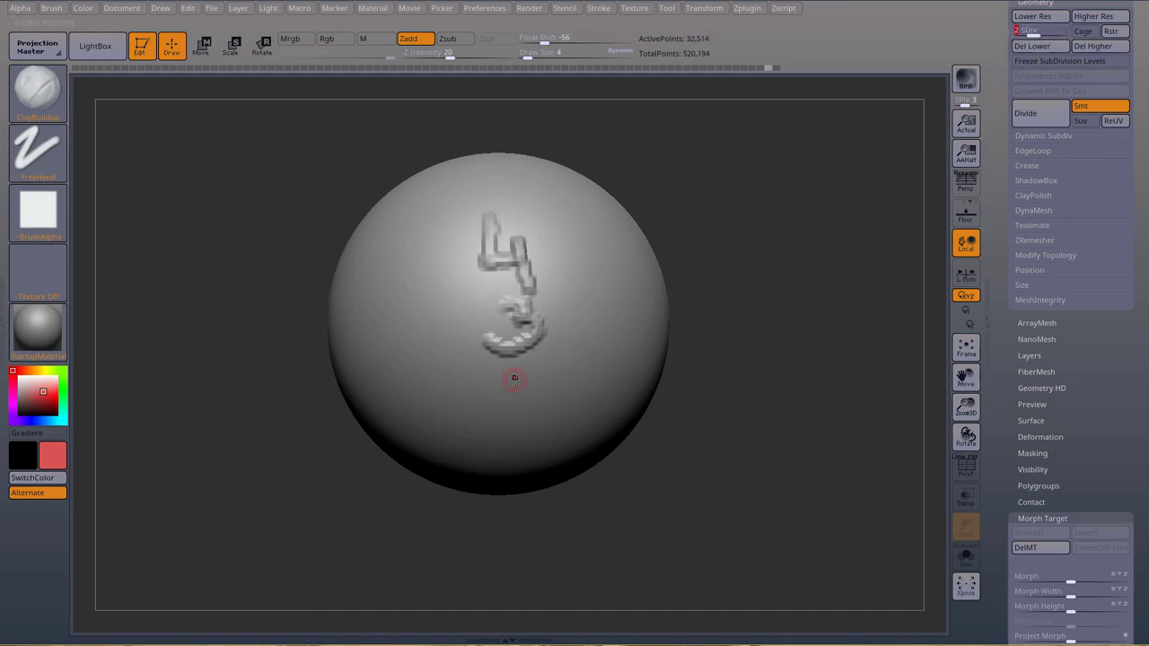
{"action": "mouse_move", "coordinate": [515, 378]}
{"action": "left_mouse_down"}
{"action": "mouse_move", "coordinate": [510, 409]}
{"action": "mouse_move", "coordinate": [575, 395]}
{"action": "left_mouse_up"}
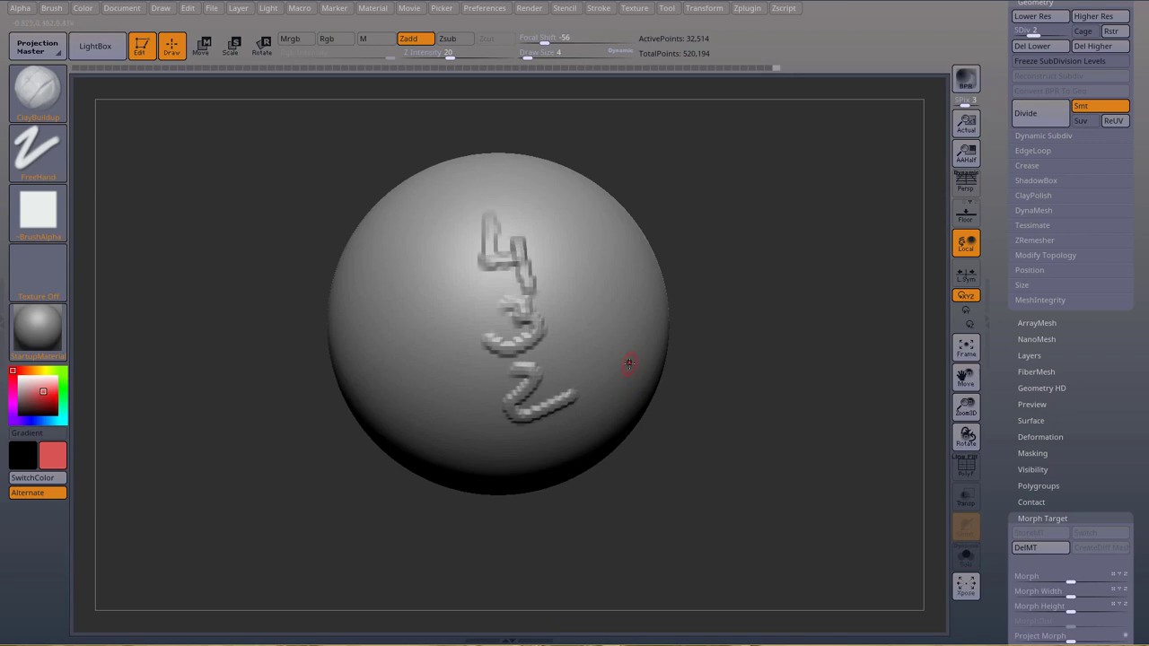
- Brush over parts of the "4", "3" and "2" with the Morph brush at subdivision level 2
{"action": "key", "text": "b"}
{"action": "key", "text": "m"}
{"action": "key", "text": "o"}
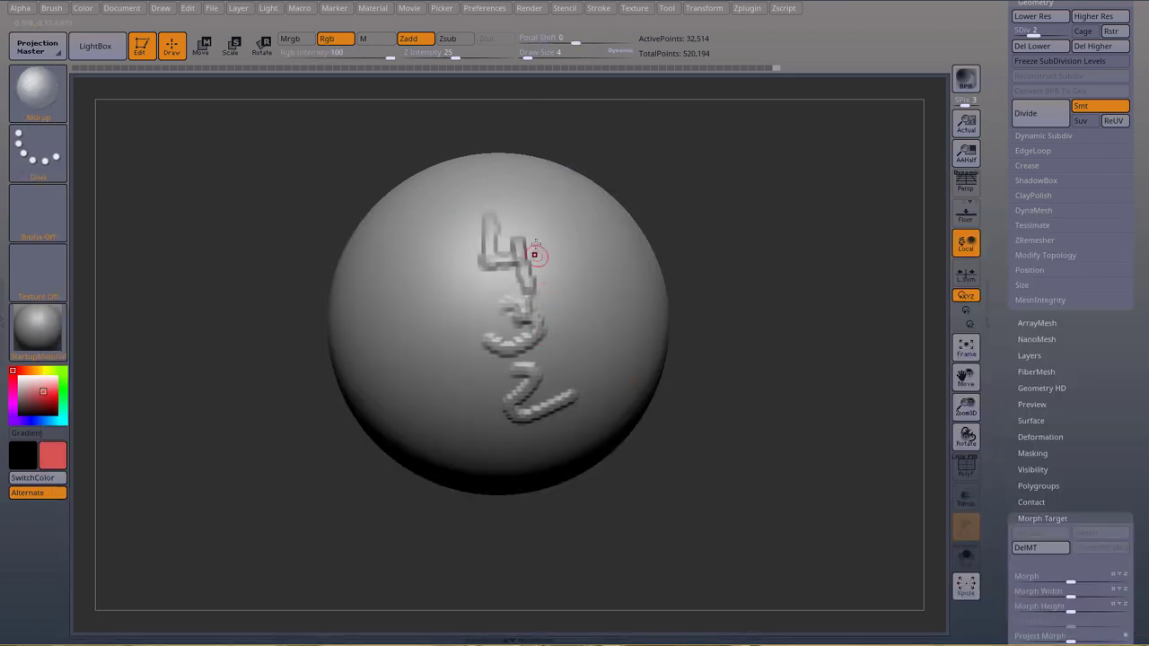
{"action": "mouse_move", "coordinate": [538, 243]}
{"action": "left_mouse_down"}
{"action": "mouse_move", "coordinate": [544, 313]}
{"action": "mouse_move", "coordinate": [529, 329]}
{"action": "left_mouse_up"}
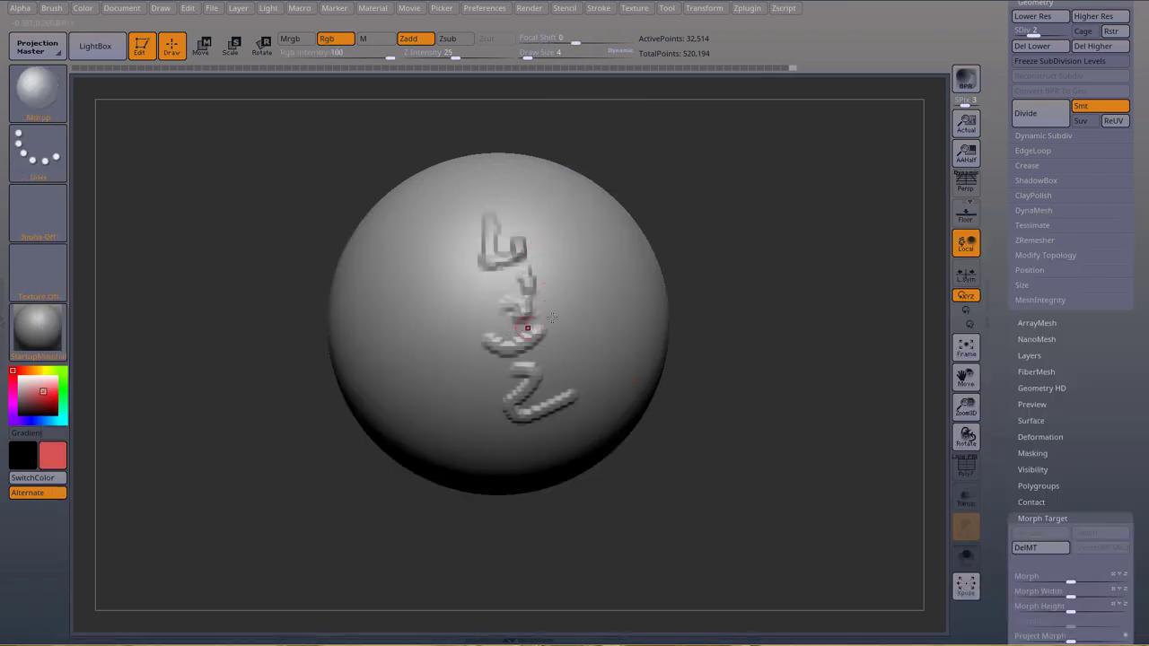
{"action": "left_click_drag", "start_coordinate": [549, 389], "coordinate": [562, 427]}
- Brush across the "3" with the Morph brush at subdivision level 3, and across all the digits at level 4
{"action": "left_click_drag", "start_coordinate": [1034, 36], "coordinate": [1045, 36]}
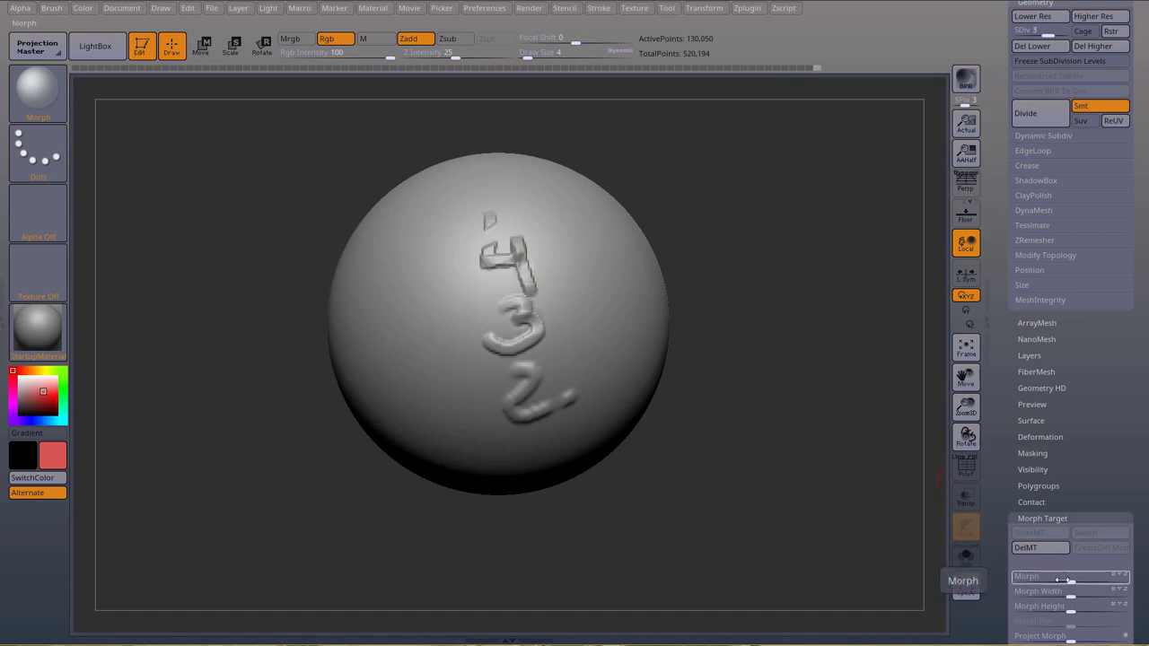
{"action": "left_click_drag", "start_coordinate": [521, 332], "coordinate": [541, 330]}
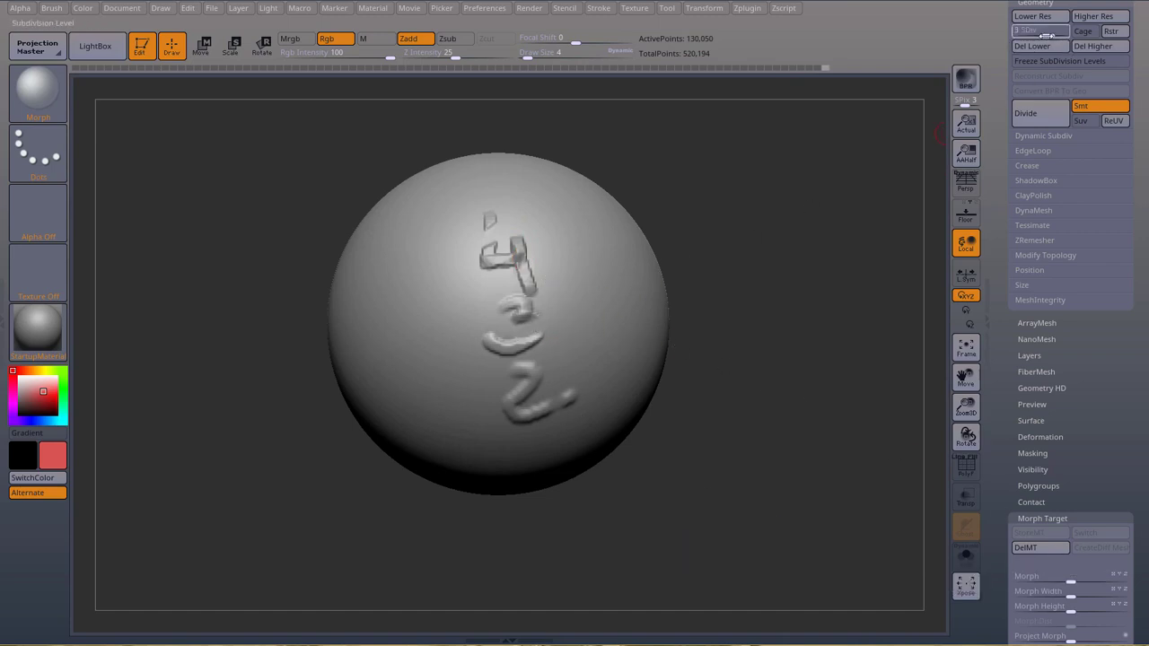
{"action": "left_click_drag", "start_coordinate": [1050, 36], "coordinate": [1063, 35]}
{"action": "mouse_move", "coordinate": [537, 375]}
{"action": "left_mouse_down"}
{"action": "mouse_move", "coordinate": [526, 381]}
{"action": "mouse_move", "coordinate": [536, 377]}
{"action": "left_mouse_up"}
{"action": "mouse_move", "coordinate": [513, 220]}
{"action": "left_mouse_down"}
{"action": "mouse_move", "coordinate": [527, 395]}
{"action": "mouse_move", "coordinate": [507, 221]}
{"action": "left_mouse_up"}
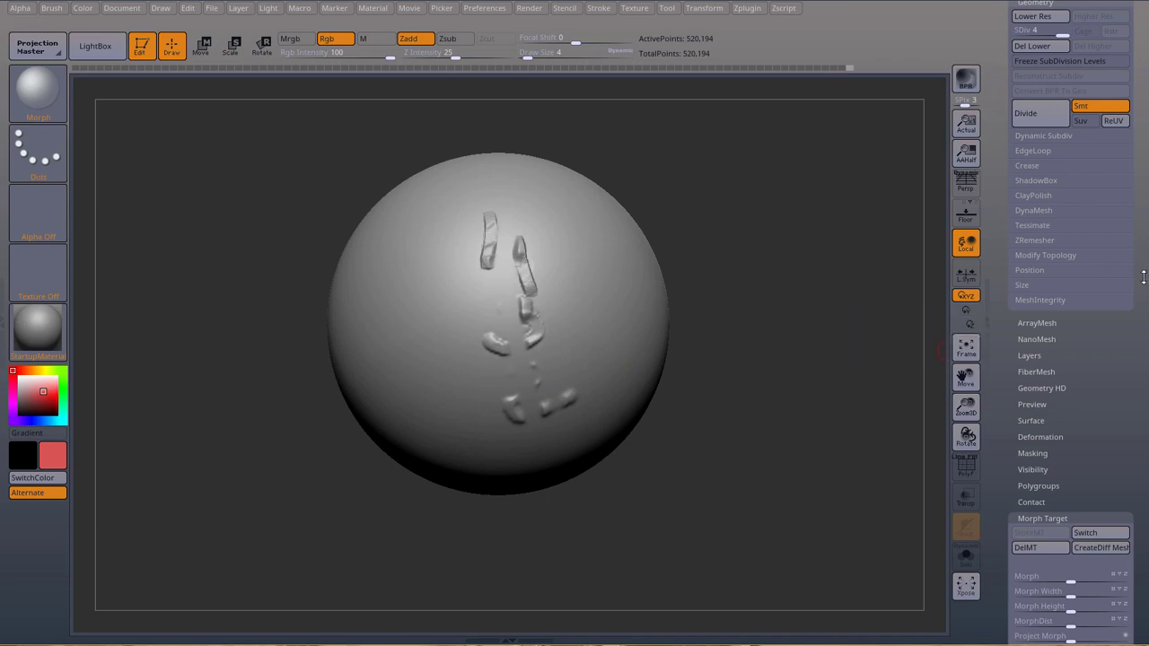
- Show the sphere's Layers settings together with its Morph Target settings
{"action": "scroll", "coordinate": [1143, 295], "scroll_direction": "down", "scroll_amount": 2}
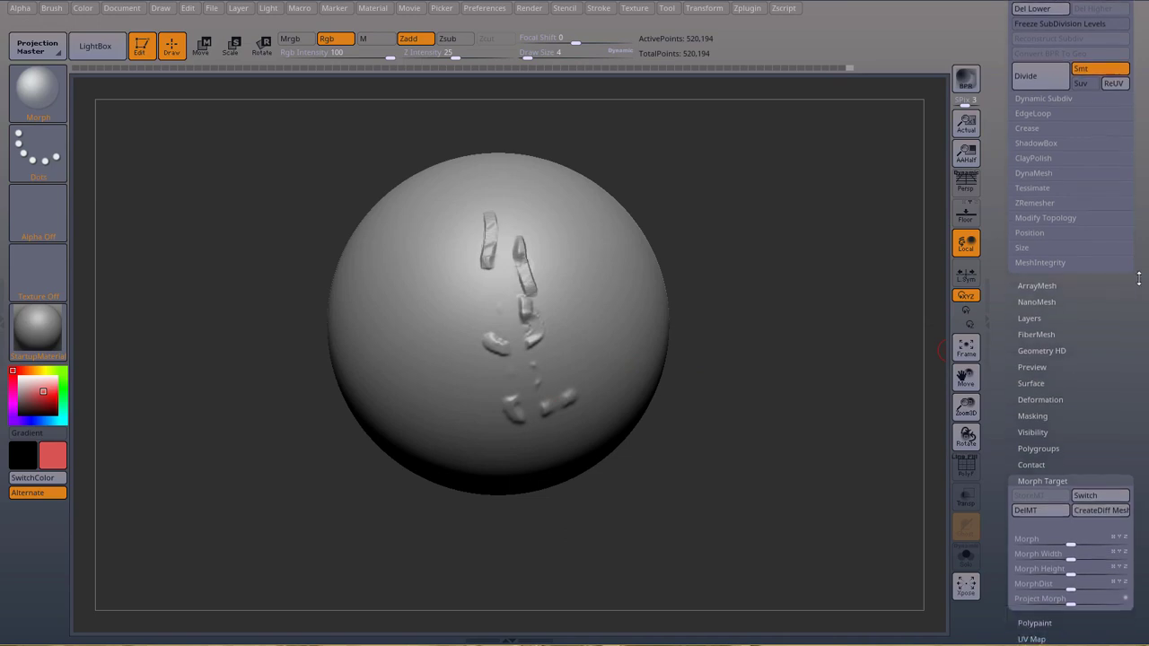
{"action": "left_click", "coordinate": [1062, 319]}
{"action": "scroll", "coordinate": [1138, 306], "scroll_direction": "down", "scroll_amount": 5}
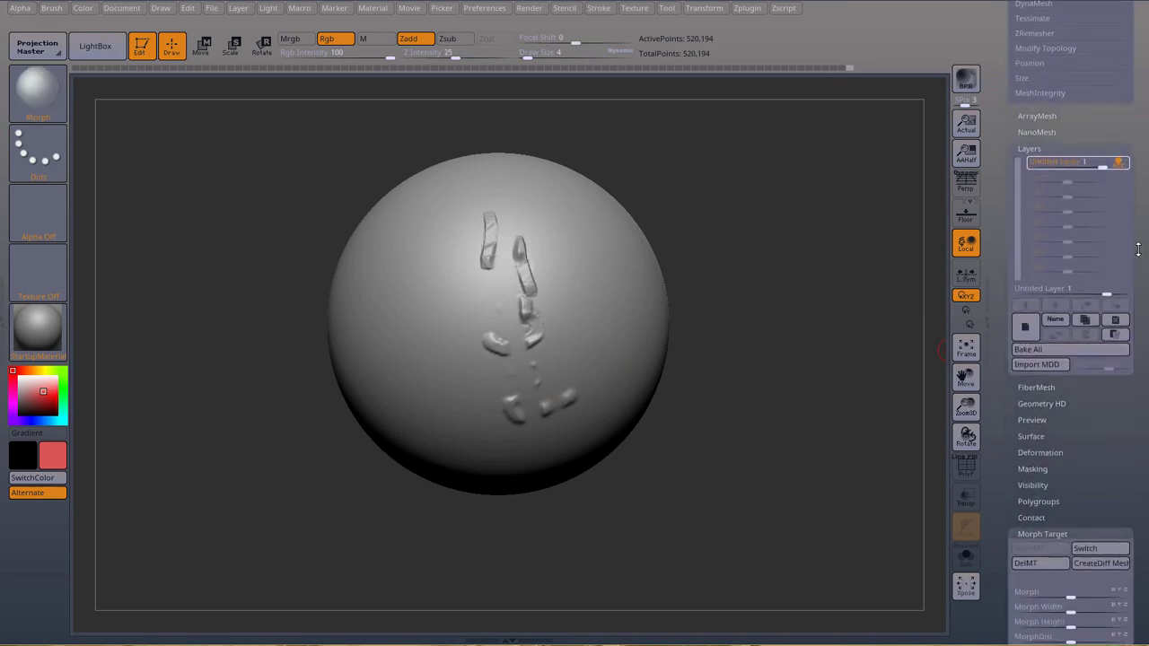
{"action": "left_click_drag", "start_coordinate": [1138, 249], "coordinate": [1139, 247]}
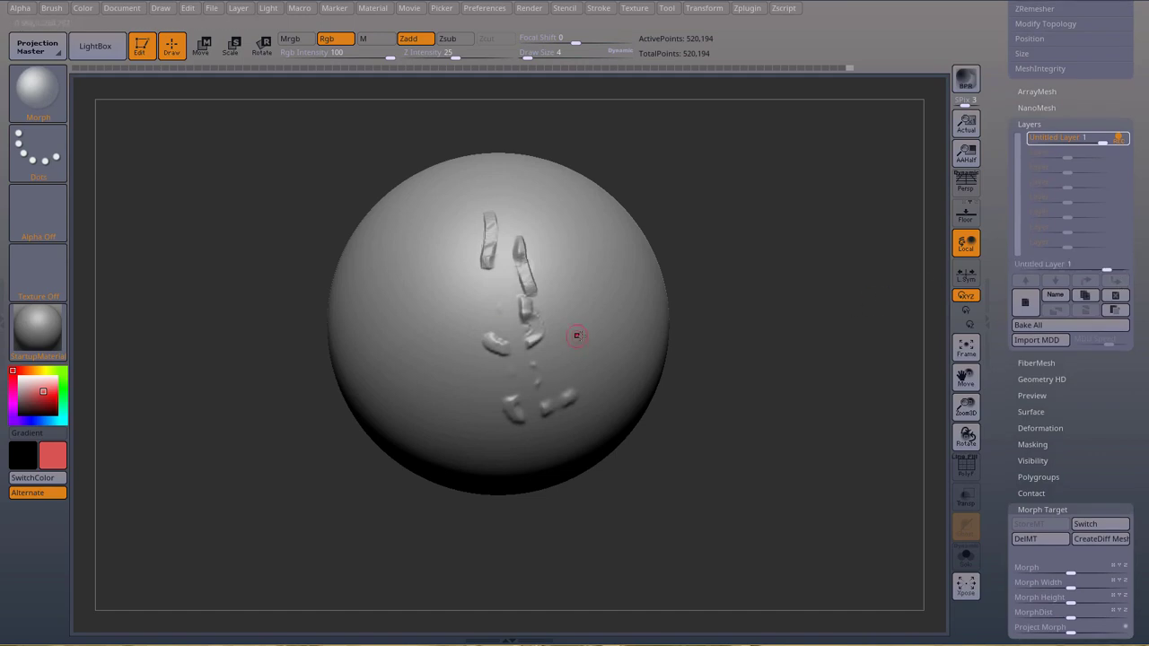
- Enlarge the Morph brush to a draw size of 53 and brush away the remaining digits on the sphere
{"action": "key", "text": "space"}
{"action": "left_click_drag", "start_coordinate": [585, 343], "coordinate": [602, 343]}
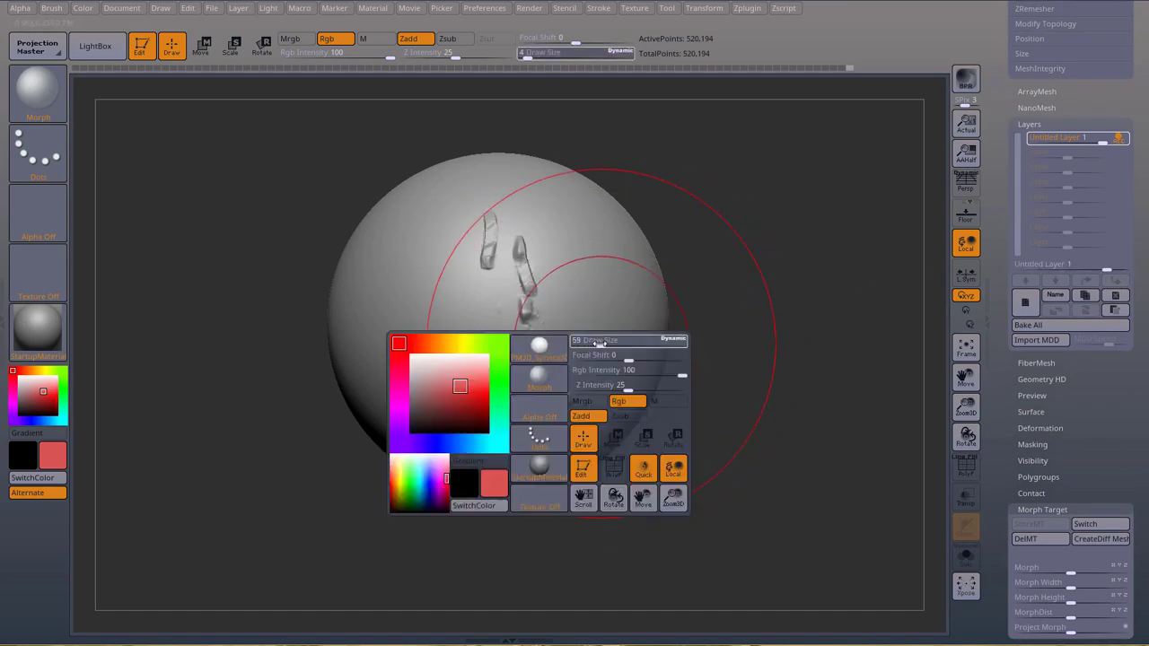
{"action": "mouse_move", "coordinate": [532, 313]}
{"action": "left_mouse_down"}
{"action": "mouse_move", "coordinate": [528, 257]}
{"action": "mouse_move", "coordinate": [503, 411]}
{"action": "left_mouse_up"}
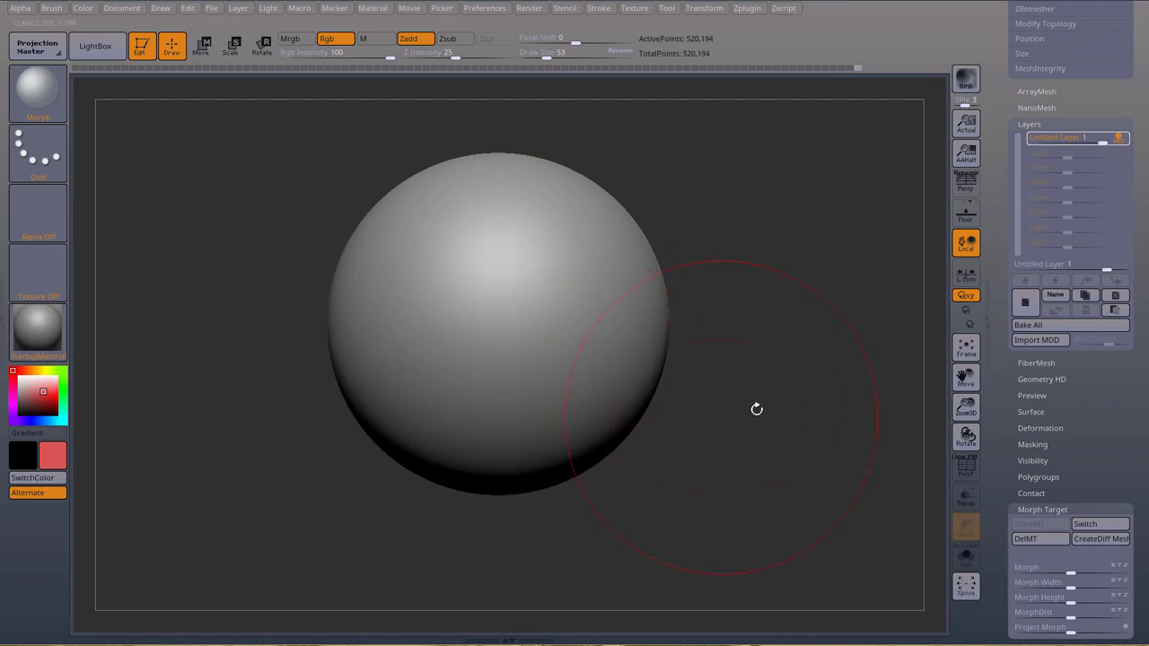
- Switch to the ClayBuildup brush at draw size 7 and delete the stored morph target
{"action": "key", "text": "space"}
{"action": "left_click_drag", "start_coordinate": [759, 388], "coordinate": [742, 389]}
{"action": "key", "text": "b"}
{"action": "key", "text": "c"}
{"action": "key", "text": "b"}
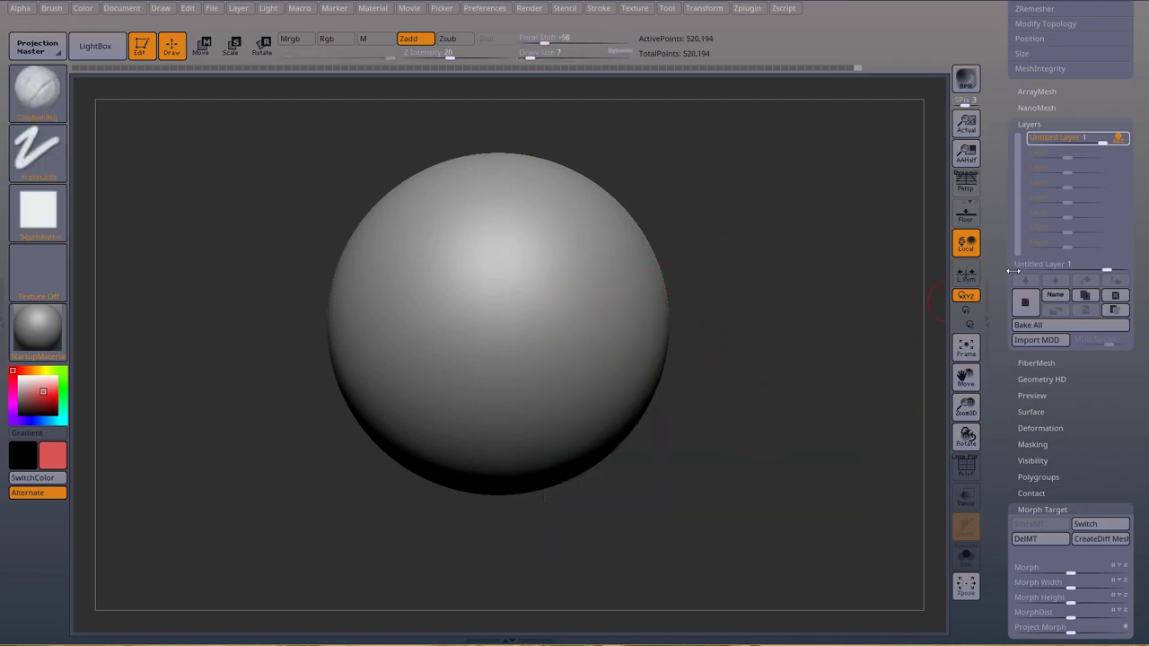
{"action": "left_click", "coordinate": [1041, 539]}
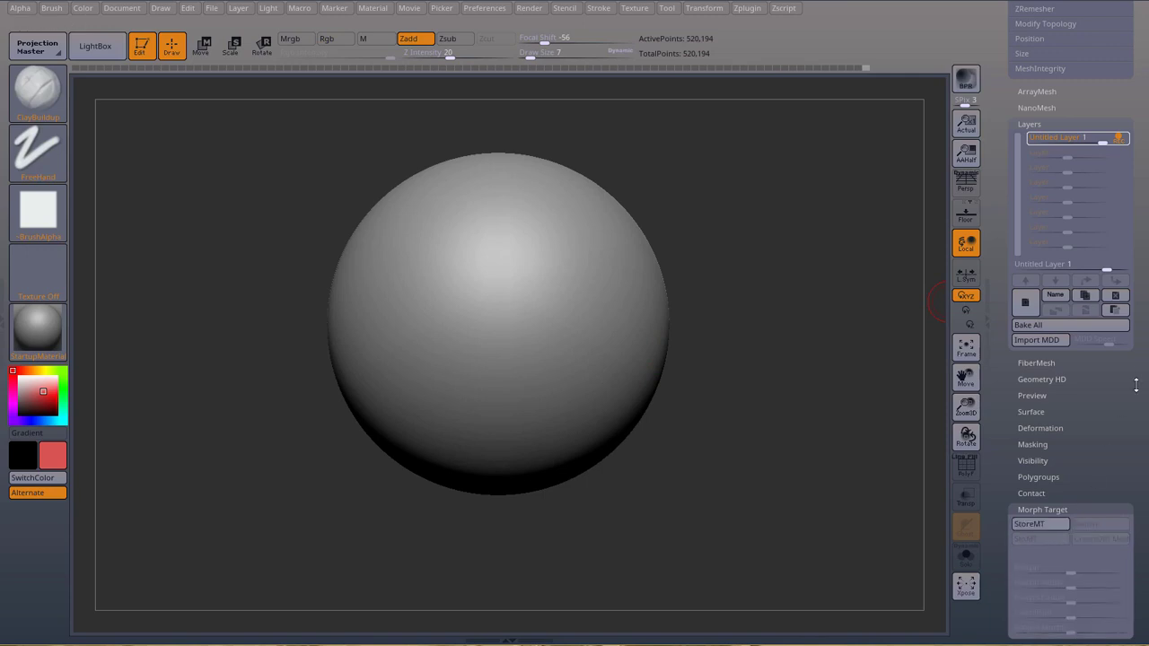
- Sculpt five parallel diagonal strokes down the front of the sphere with the layer in record mode
{"action": "left_click_drag", "start_coordinate": [1142, 359], "coordinate": [1147, 397]}
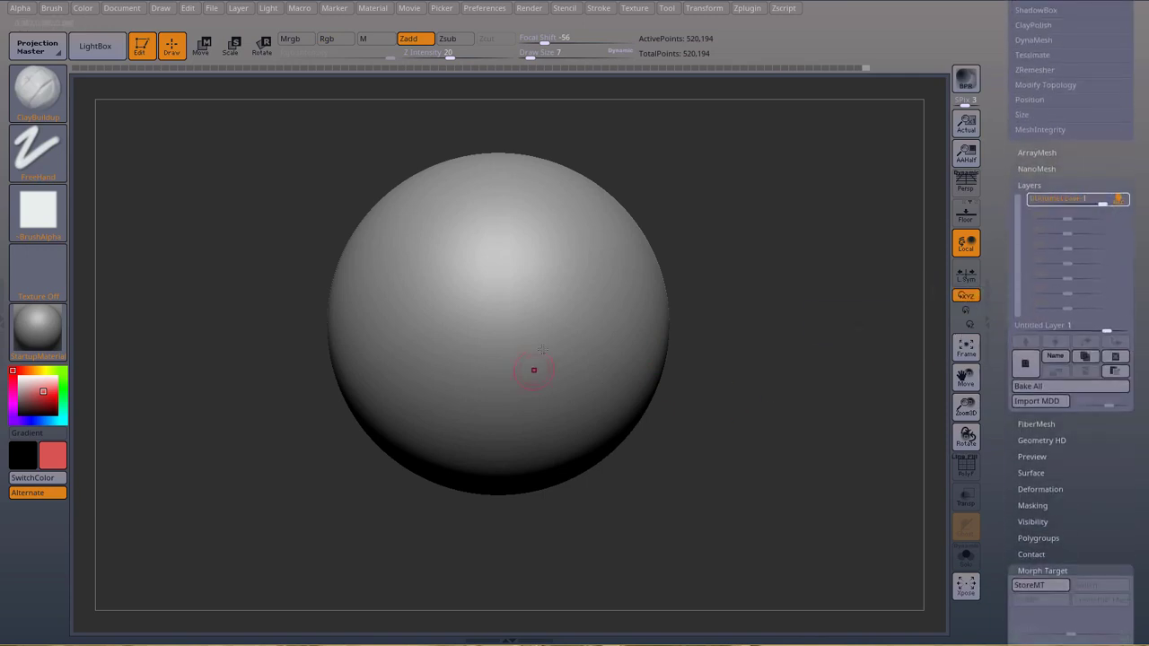
{"action": "mouse_move", "coordinate": [1111, 203]}
{"action": "left_mouse_down"}
{"action": "mouse_move", "coordinate": [1072, 204]}
{"action": "mouse_move", "coordinate": [1109, 203]}
{"action": "left_mouse_up"}
{"action": "left_click", "coordinate": [1119, 201]}
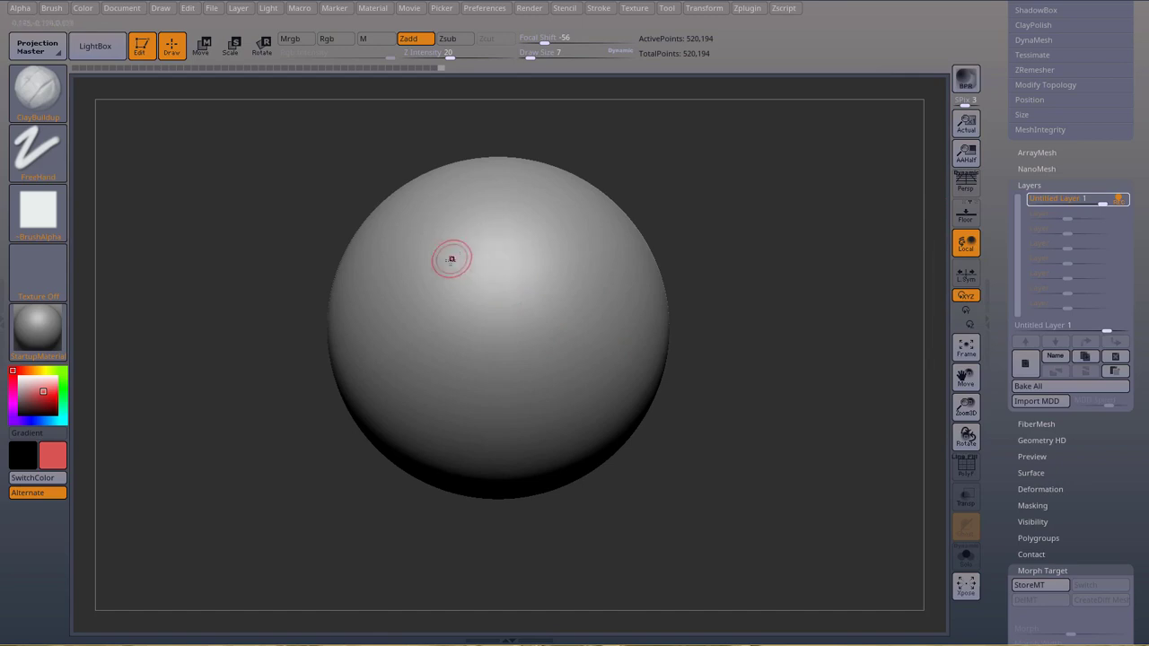
{"action": "left_click_drag", "start_coordinate": [449, 263], "coordinate": [539, 217]}
{"action": "left_click_drag", "start_coordinate": [455, 291], "coordinate": [564, 235]}
{"action": "left_click_drag", "start_coordinate": [485, 322], "coordinate": [585, 265]}
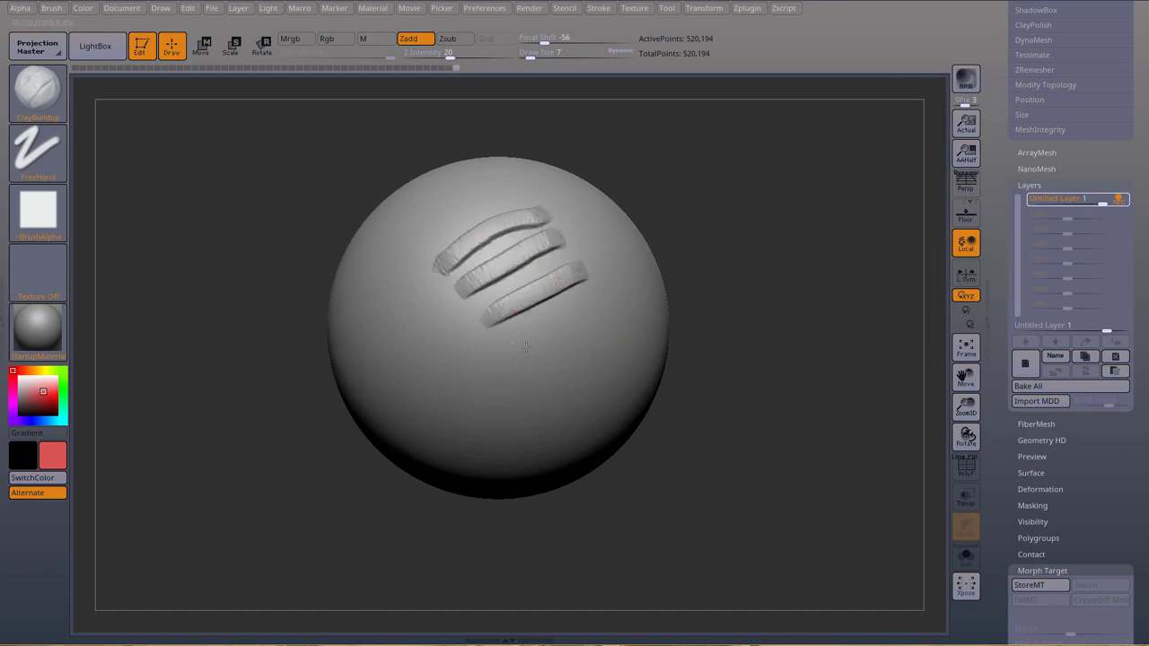
{"action": "left_click_drag", "start_coordinate": [509, 354], "coordinate": [599, 308]}
{"action": "left_click_drag", "start_coordinate": [536, 389], "coordinate": [623, 330]}
{"action": "left_click_drag", "start_coordinate": [768, 350], "coordinate": [877, 404]}
{"action": "scroll", "coordinate": [1146, 251], "scroll_direction": "down", "scroll_amount": 3}
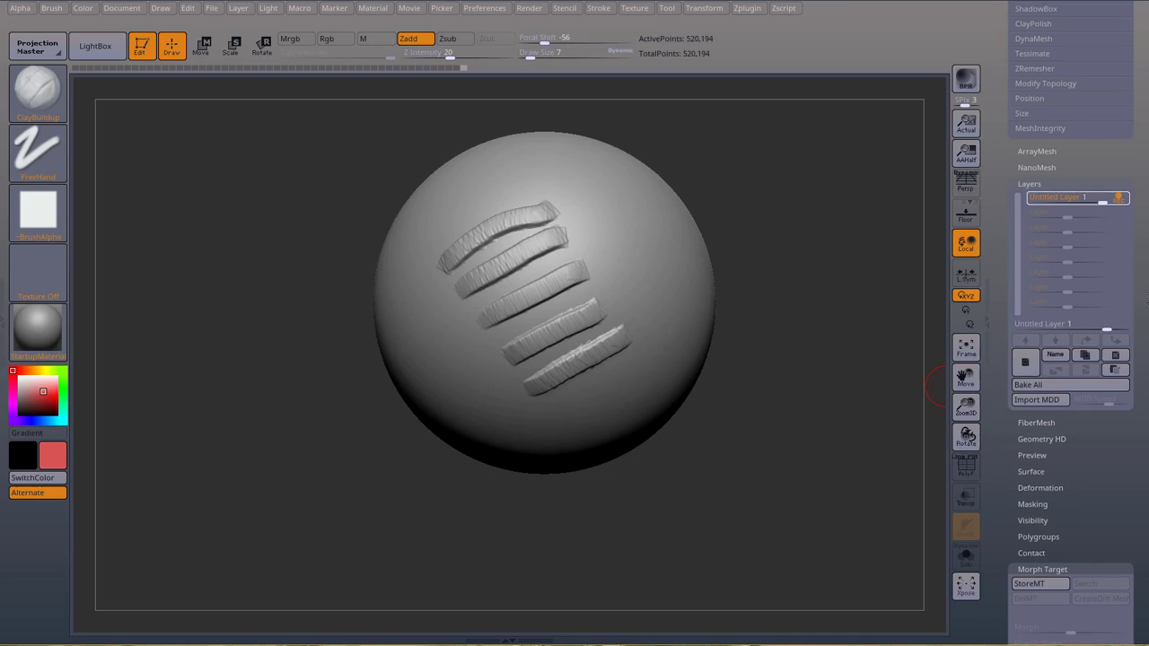
- Preview the sphere without the sculpted strokes by setting the layer's intensity to 0, and return it to 1
{"action": "left_click_drag", "start_coordinate": [1148, 252], "coordinate": [1147, 245]}
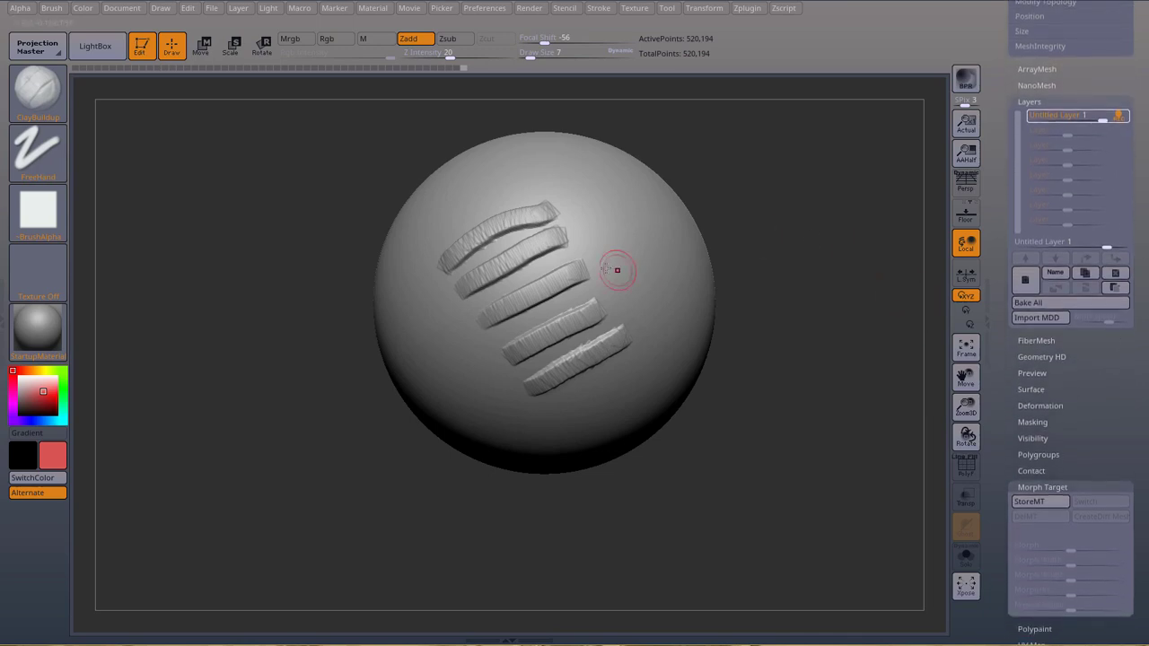
{"action": "mouse_move", "coordinate": [737, 264]}
{"action": "left_mouse_down"}
{"action": "mouse_move", "coordinate": [751, 258]}
{"action": "mouse_move", "coordinate": [722, 337]}
{"action": "left_mouse_up"}
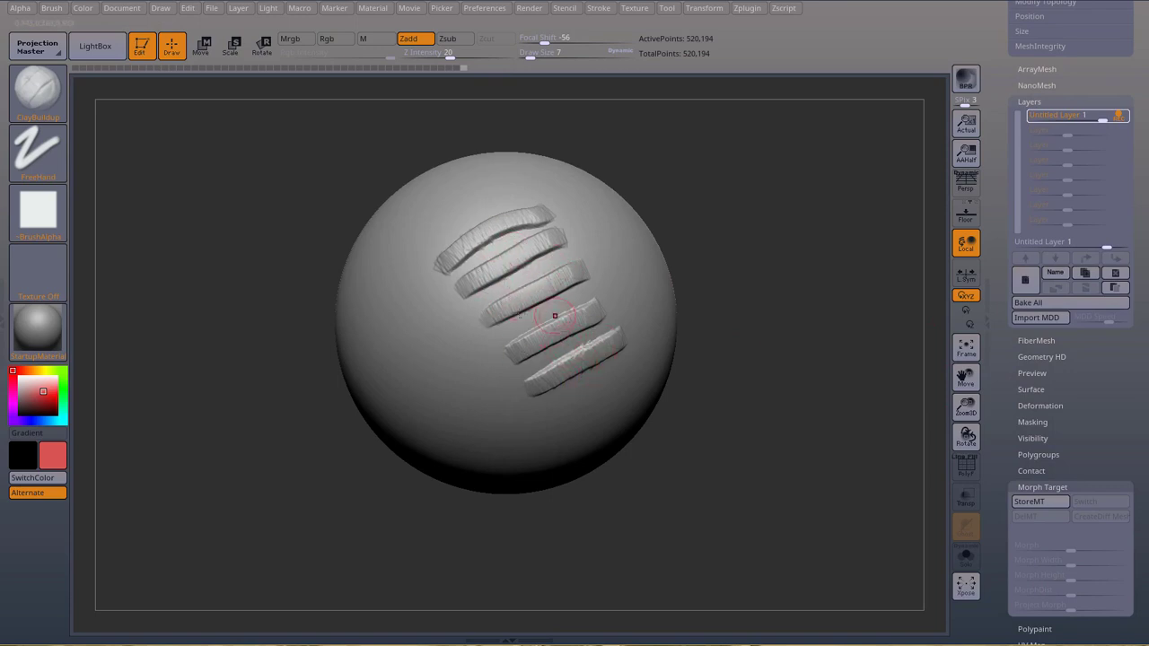
{"action": "left_click", "coordinate": [1067, 120]}
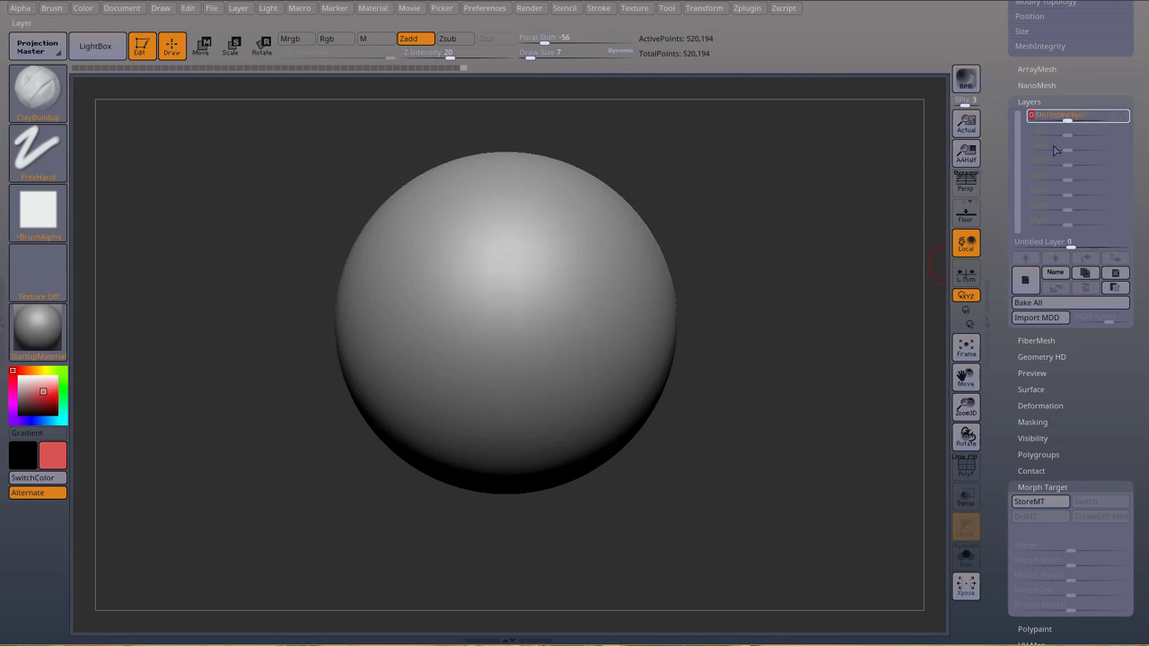
{"action": "left_click_drag", "start_coordinate": [1069, 119], "coordinate": [1105, 118]}
- Store a morph target with the layer hidden, and, with the layer shown again, switch to the target and back
{"action": "left_click", "coordinate": [1124, 116]}
{"action": "left_click", "coordinate": [1047, 502]}
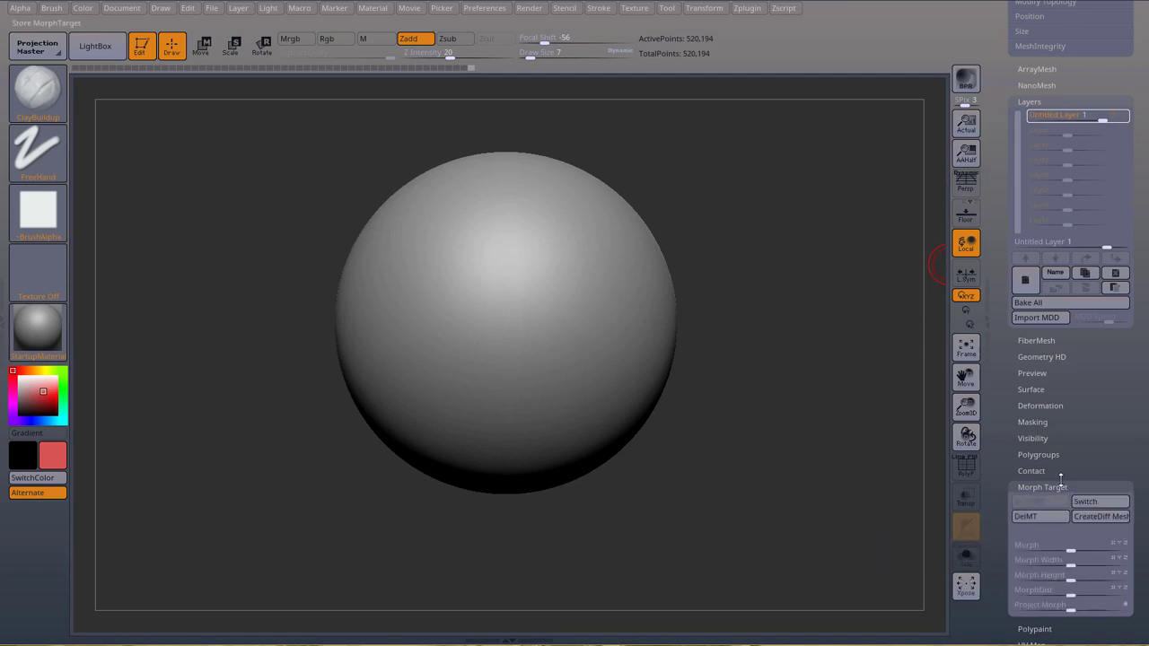
{"action": "left_click", "coordinate": [1123, 116]}
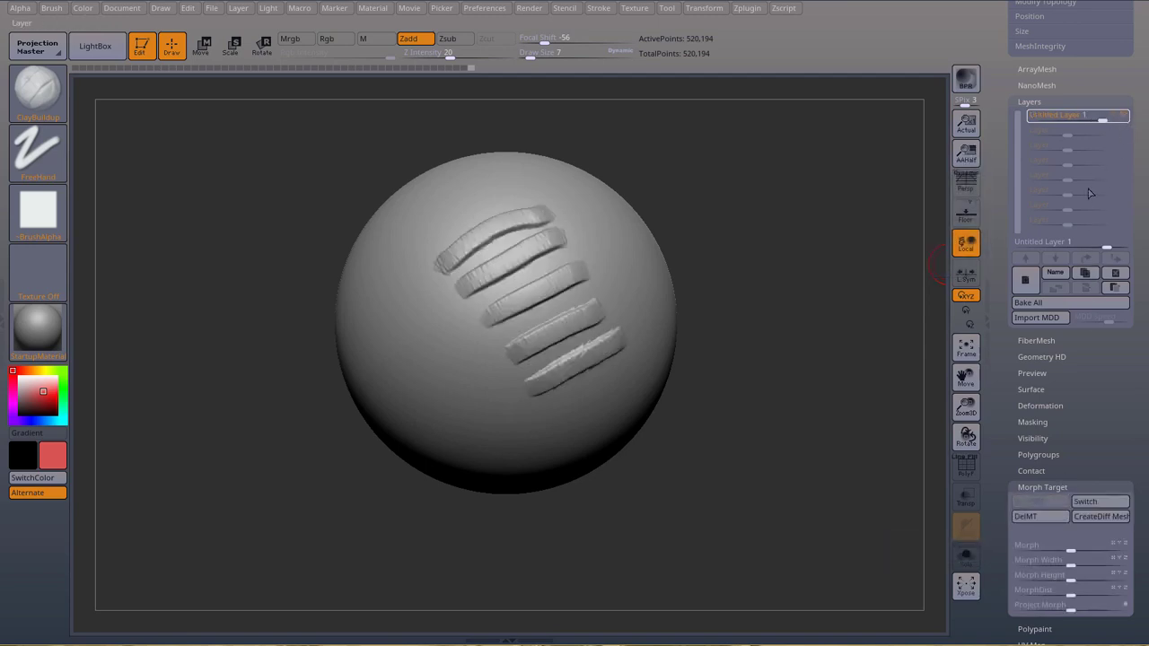
{"action": "left_click", "coordinate": [1098, 503]}
{"action": "left_click", "coordinate": [1098, 503]}
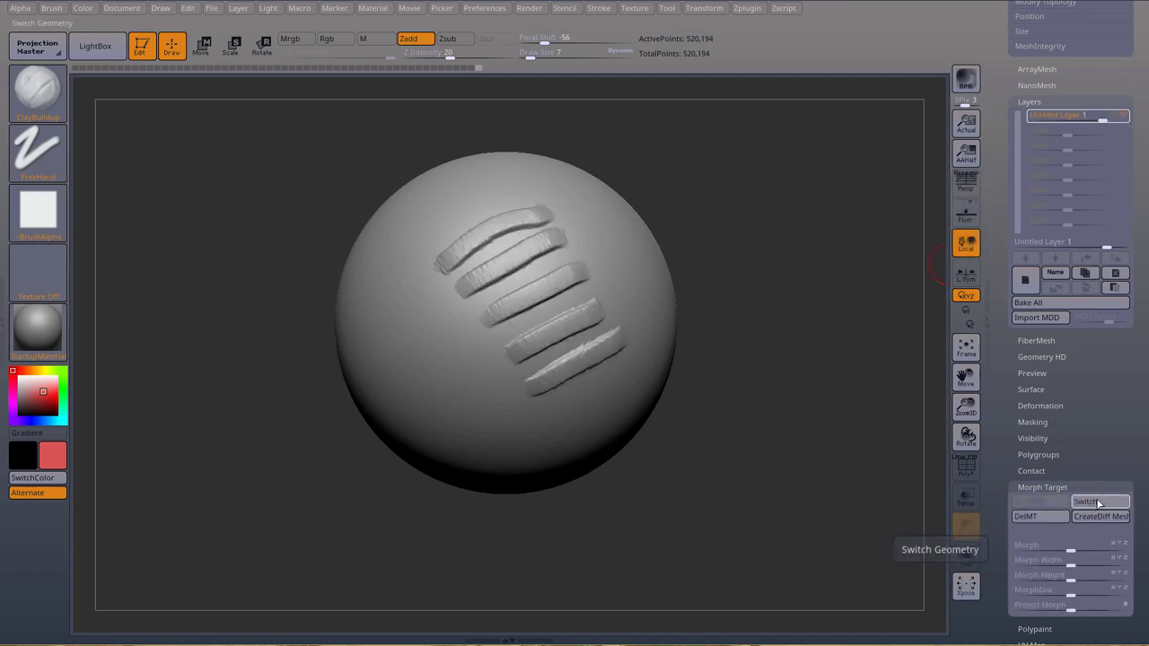
- Brush away all five diagonal strokes with the Morph brush while the layer is set to record
{"action": "key", "text": "b"}
{"action": "key", "text": "m"}
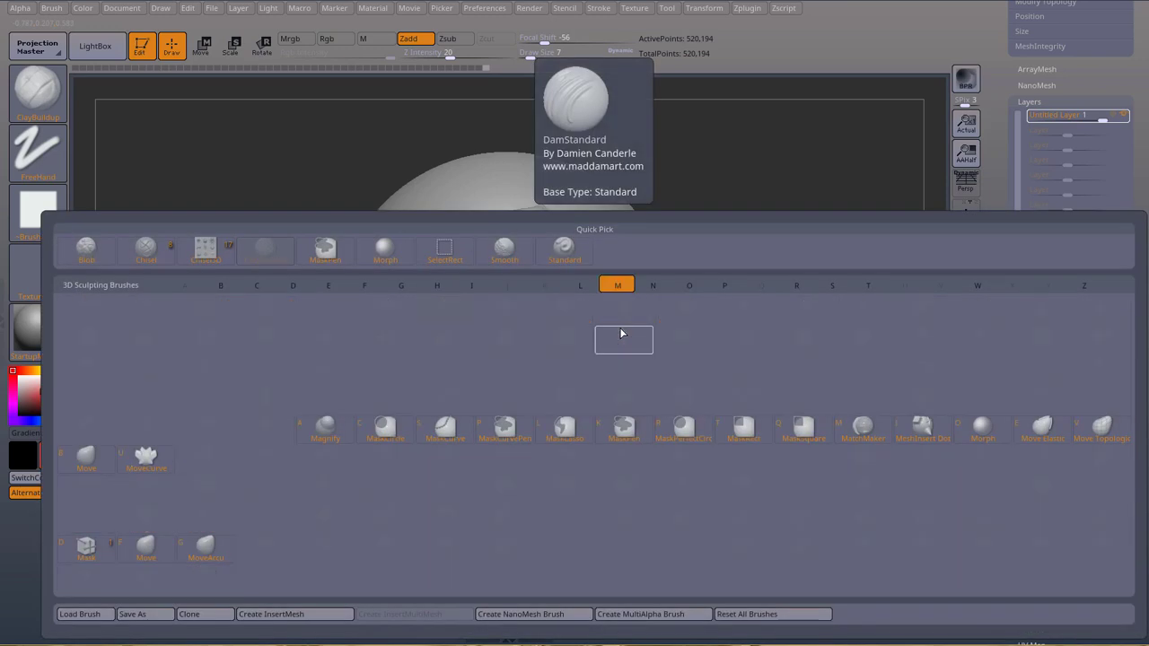
{"action": "key", "text": "o"}
{"action": "left_click", "coordinate": [581, 388]}
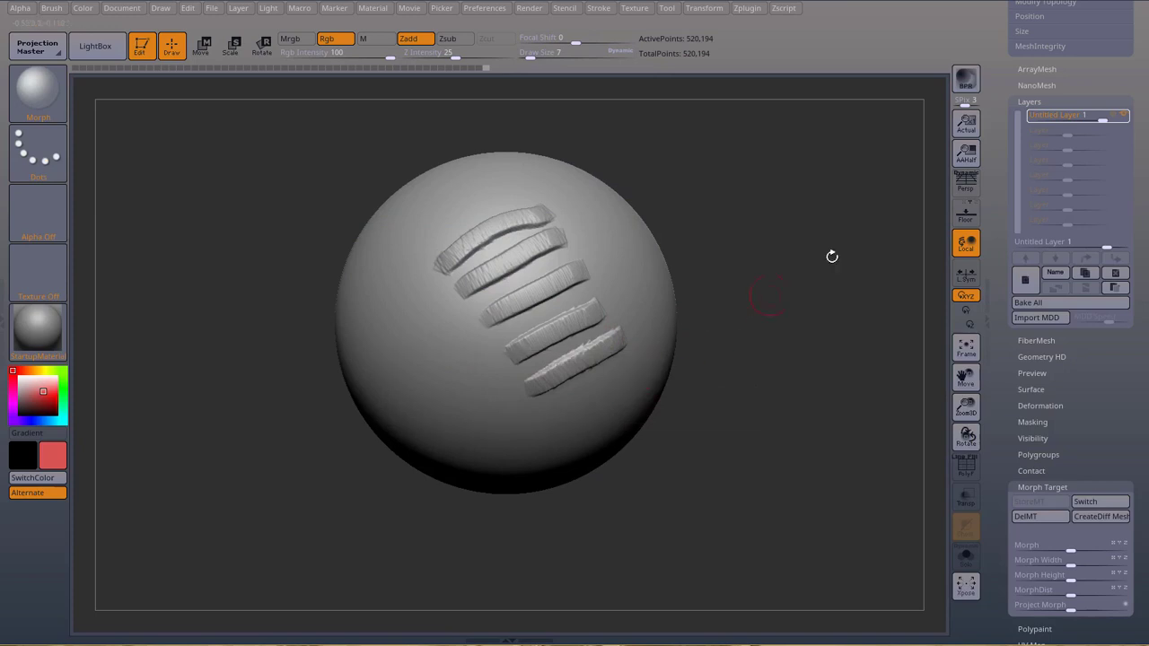
{"action": "left_click", "coordinate": [1118, 117]}
{"action": "mouse_move", "coordinate": [610, 345]}
{"action": "left_mouse_down", "text": "shift"}
{"action": "mouse_move", "coordinate": [561, 372]}
{"action": "mouse_move", "coordinate": [555, 316]}
{"action": "mouse_move", "coordinate": [512, 227]}
{"action": "mouse_move", "coordinate": [467, 238]}
{"action": "mouse_move", "coordinate": [437, 265]}
{"action": "mouse_move", "coordinate": [487, 249]}
{"action": "mouse_move", "coordinate": [465, 295]}
{"action": "mouse_move", "coordinate": [521, 318]}
{"action": "mouse_move", "coordinate": [483, 331]}
{"action": "mouse_move", "coordinate": [537, 357]}
{"action": "mouse_move", "coordinate": [543, 374]}
{"action": "left_mouse_up", "text": "shift"}
{"action": "mouse_move", "coordinate": [609, 349]}
{"action": "left_mouse_down", "text": "shift"}
{"action": "mouse_move", "coordinate": [584, 321]}
{"action": "mouse_move", "coordinate": [557, 333]}
{"action": "mouse_move", "coordinate": [582, 255]}
{"action": "mouse_move", "coordinate": [517, 218]}
{"action": "mouse_move", "coordinate": [504, 236]}
{"action": "left_mouse_up", "text": "shift"}
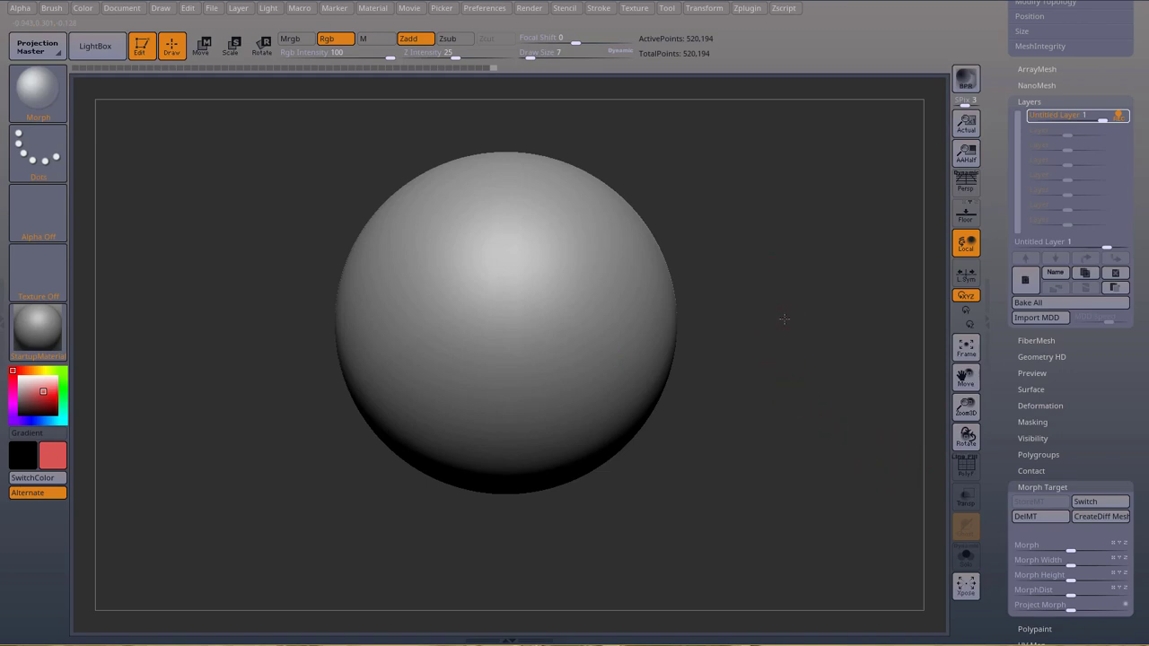
{"action": "mouse_move", "coordinate": [784, 319]}
{"action": "left_mouse_down"}
{"action": "mouse_move", "coordinate": [802, 305]}
{"action": "mouse_move", "coordinate": [770, 353]}
{"action": "mouse_move", "coordinate": [776, 331]}
{"action": "left_mouse_up"}
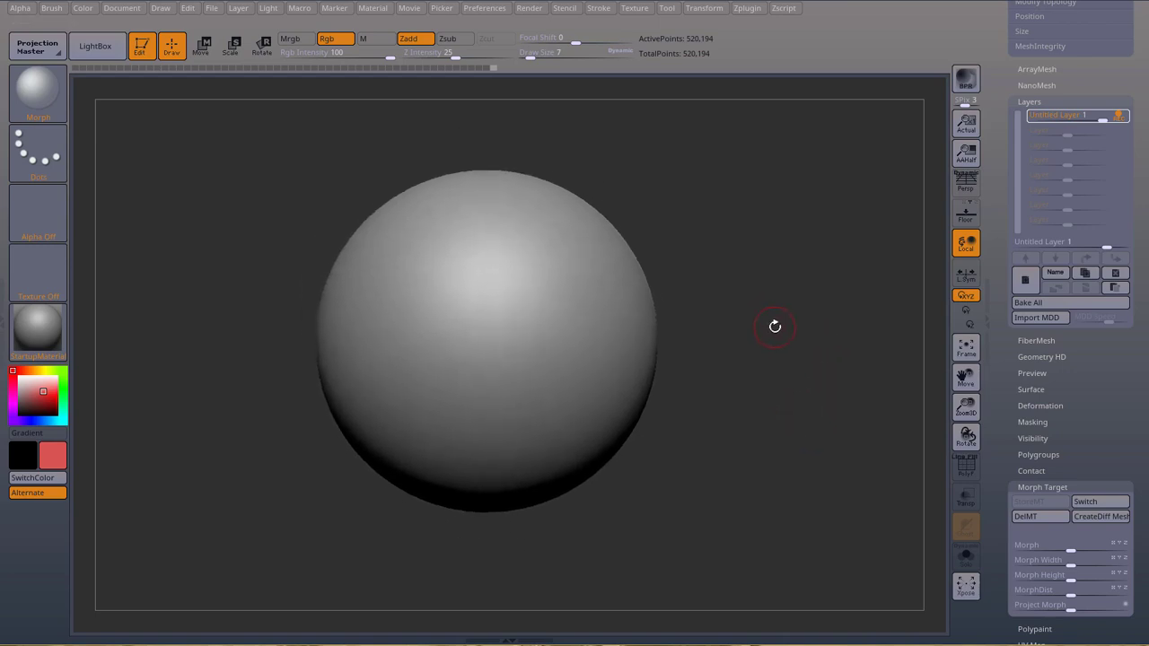